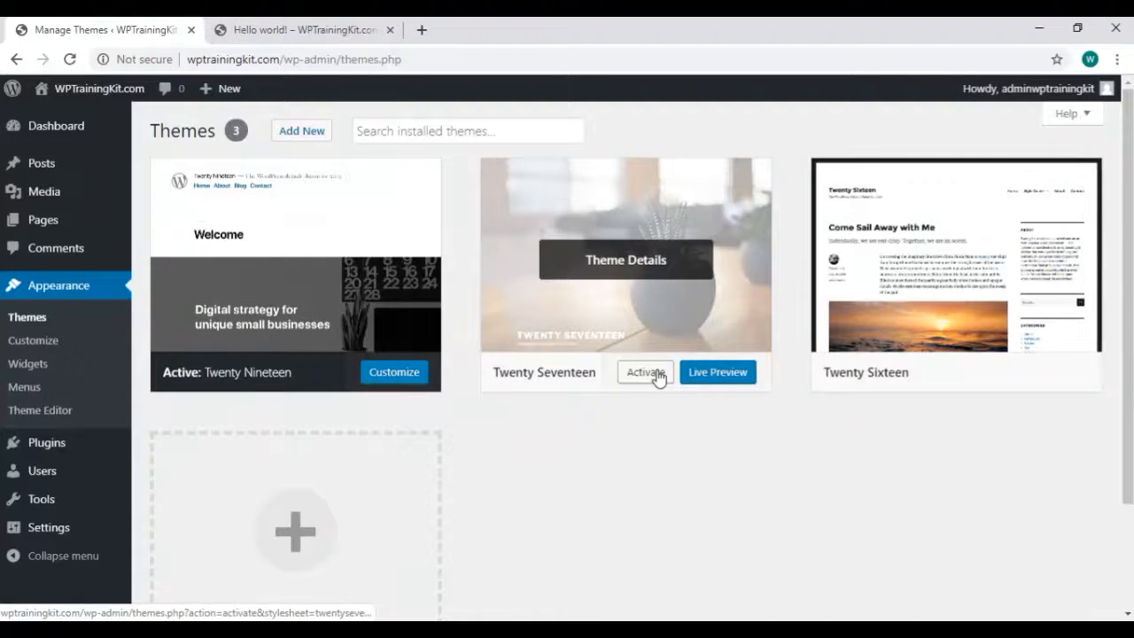
Activate the Twenty Seventeen theme and reload the live site to check its new look.
{"action": "left_click", "coordinate": [657, 375]}
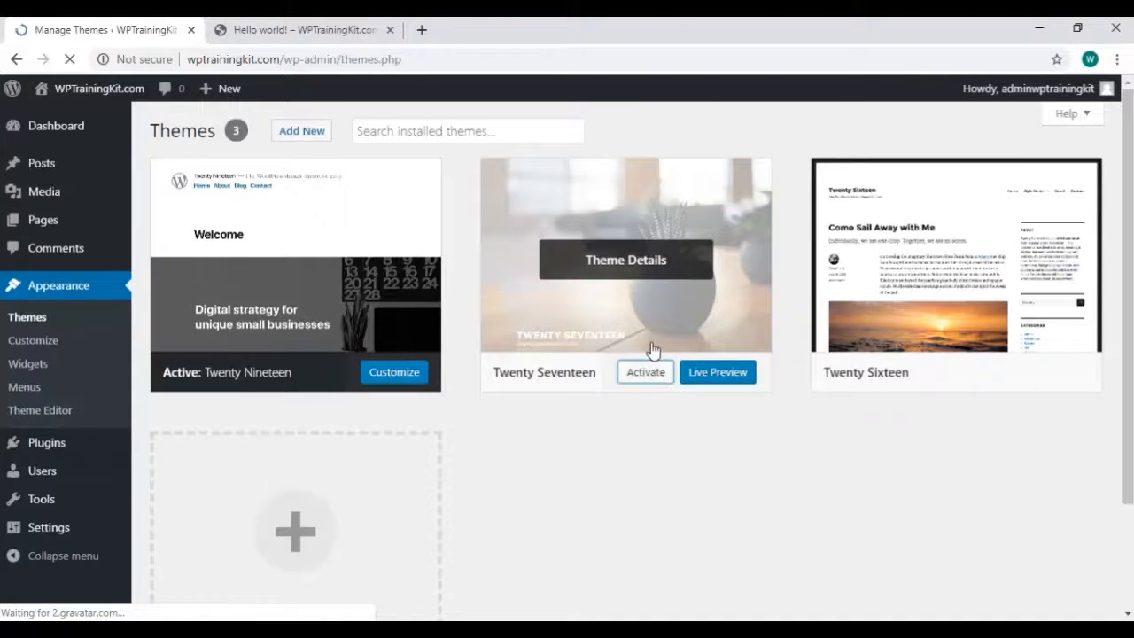
{"action": "left_click", "coordinate": [325, 35]}
{"action": "key", "text": "F5"}
{"action": "right_click", "coordinate": [502, 219]}
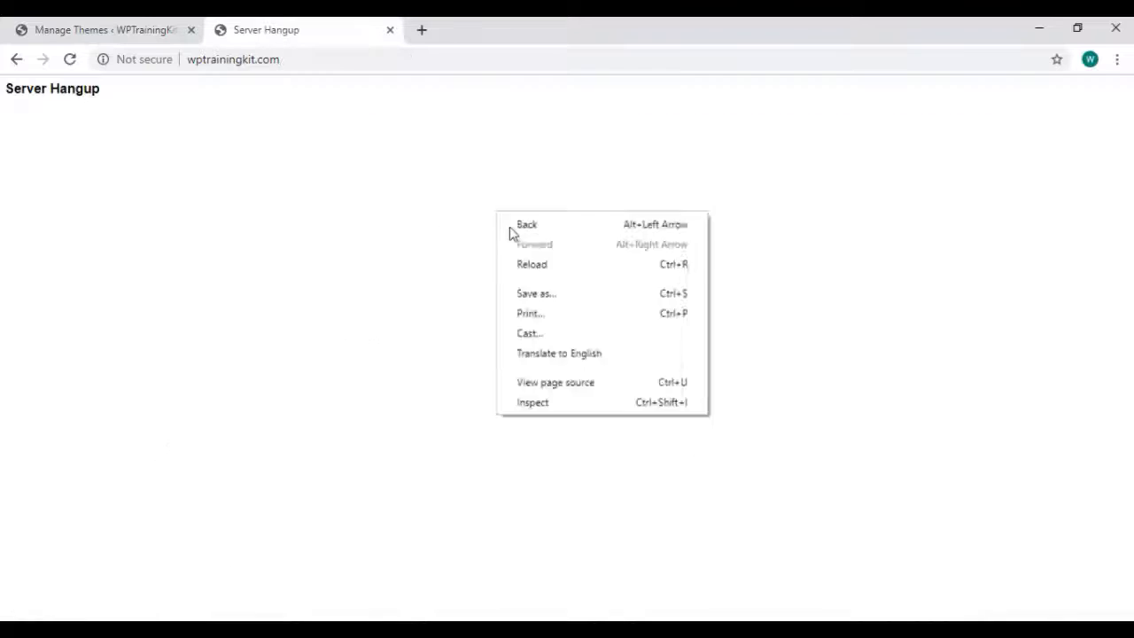
{"action": "left_click", "coordinate": [541, 264]}
{"action": "scroll", "coordinate": [541, 260], "scroll_direction": "down", "scroll_amount": 5}
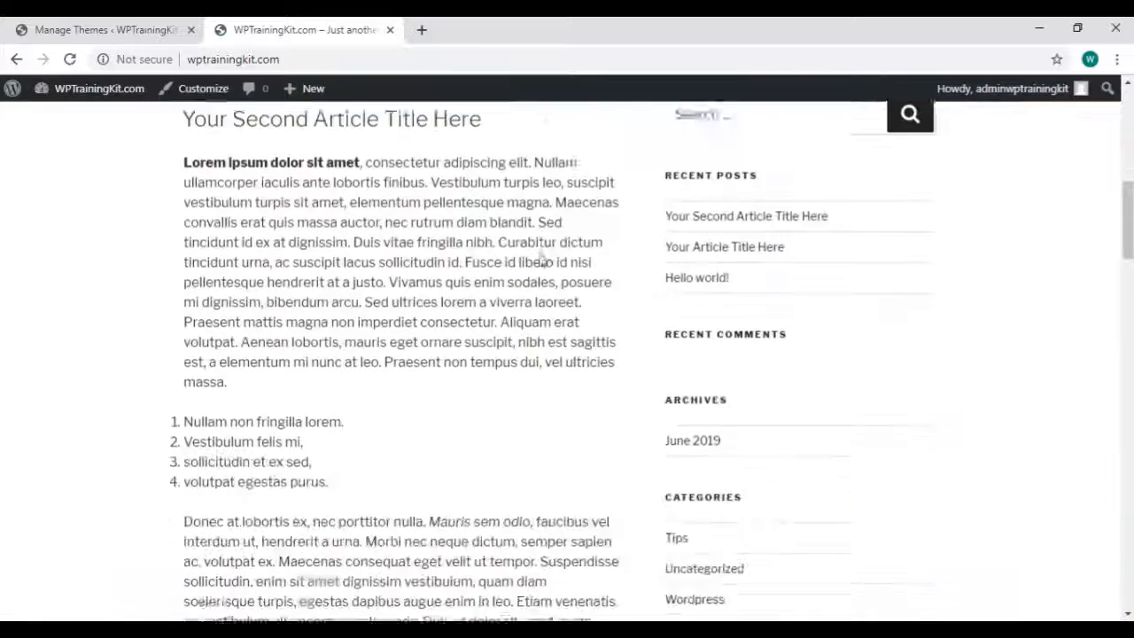
Activate the Twenty Sixteen theme and reload the live site to review its appearance.
{"action": "left_click", "coordinate": [59, 31]}
{"action": "mouse_move", "coordinate": [957, 390]}
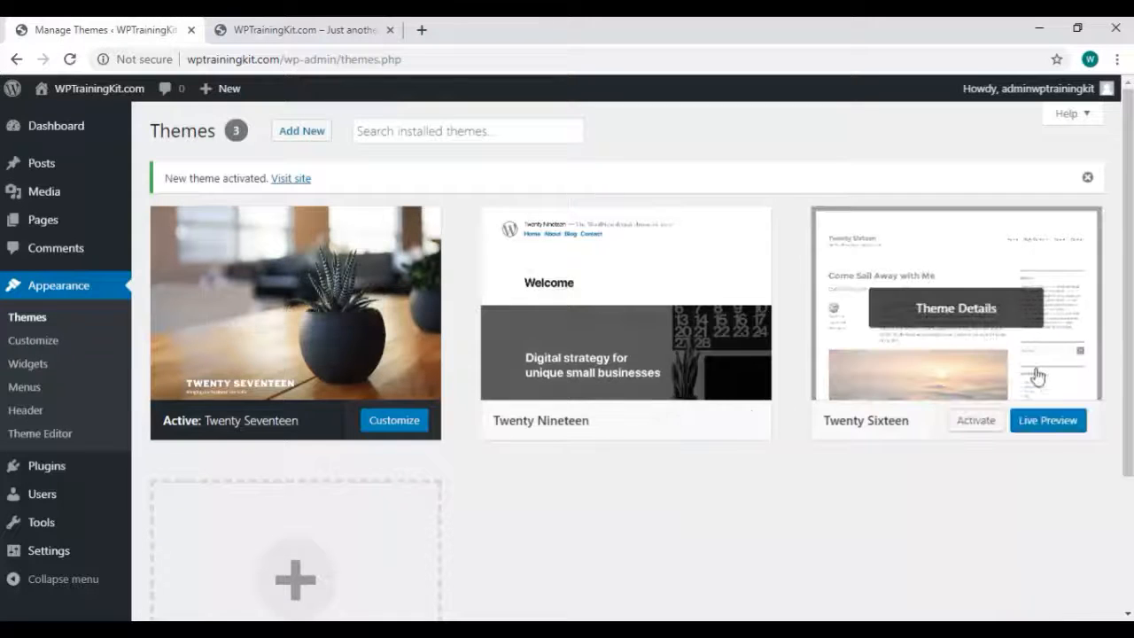
{"action": "left_click", "coordinate": [974, 422]}
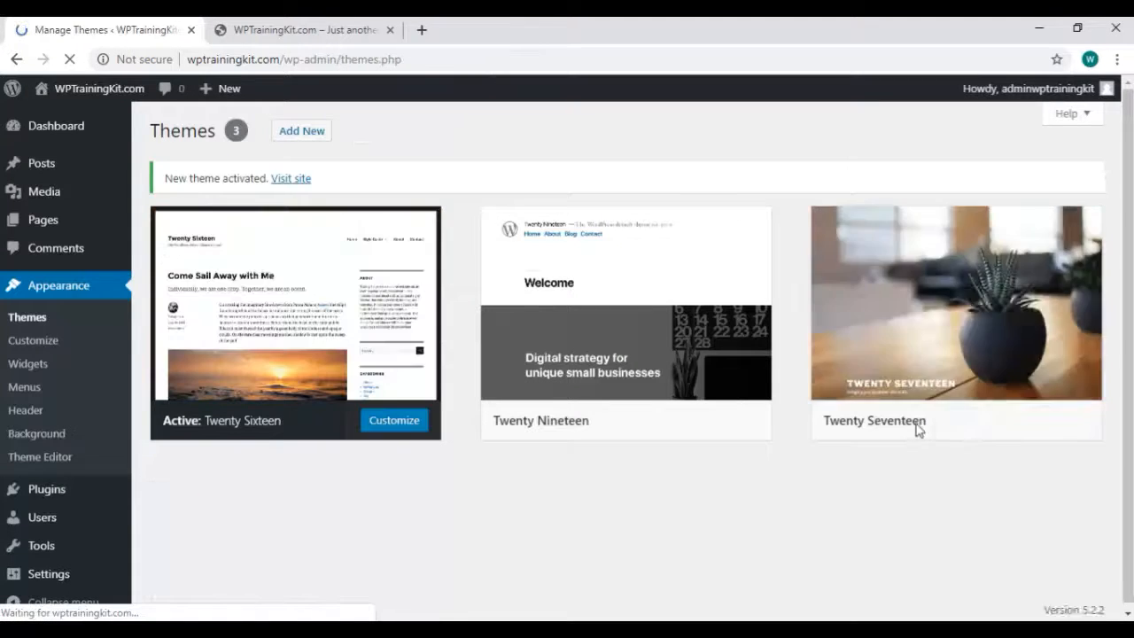
{"action": "left_click", "coordinate": [321, 36]}
{"action": "right_click", "coordinate": [507, 270]}
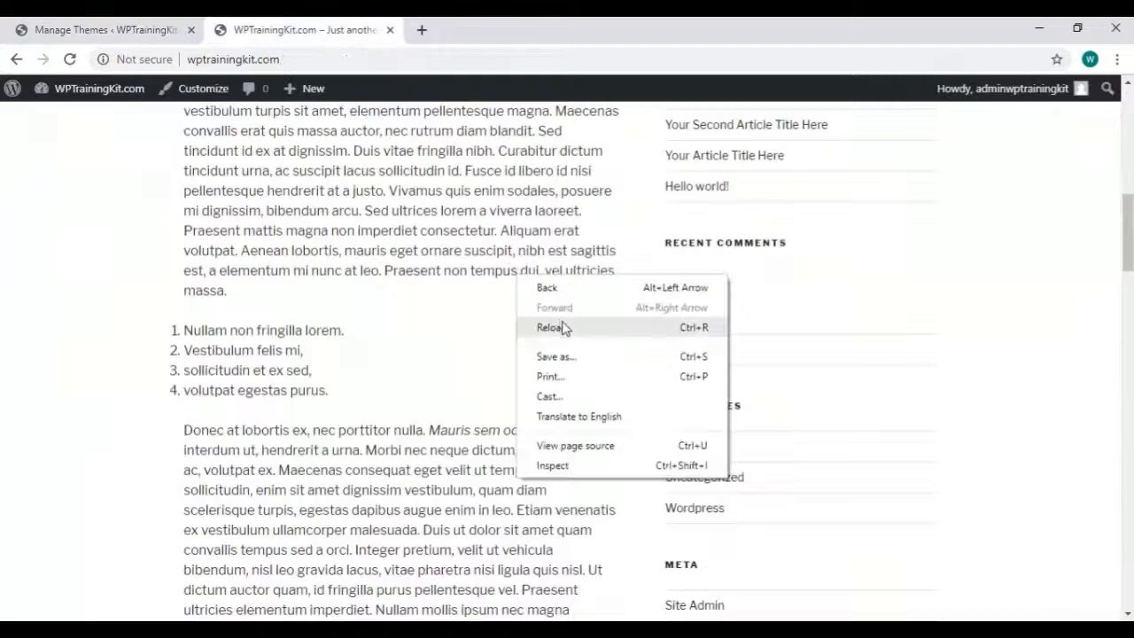
{"action": "left_click", "coordinate": [562, 325]}
{"action": "scroll", "coordinate": [561, 301], "scroll_direction": "down", "scroll_amount": 15}
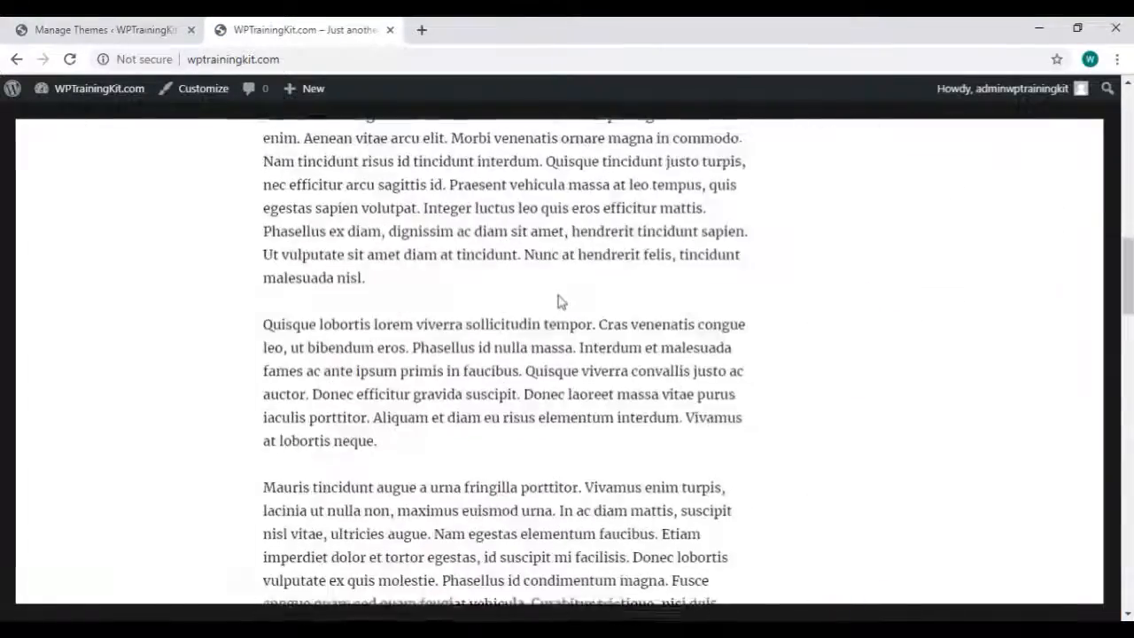
{"action": "scroll", "coordinate": [560, 301], "scroll_direction": "up", "scroll_amount": 5}
{"action": "scroll", "coordinate": [561, 301], "scroll_direction": "up", "scroll_amount": 10}
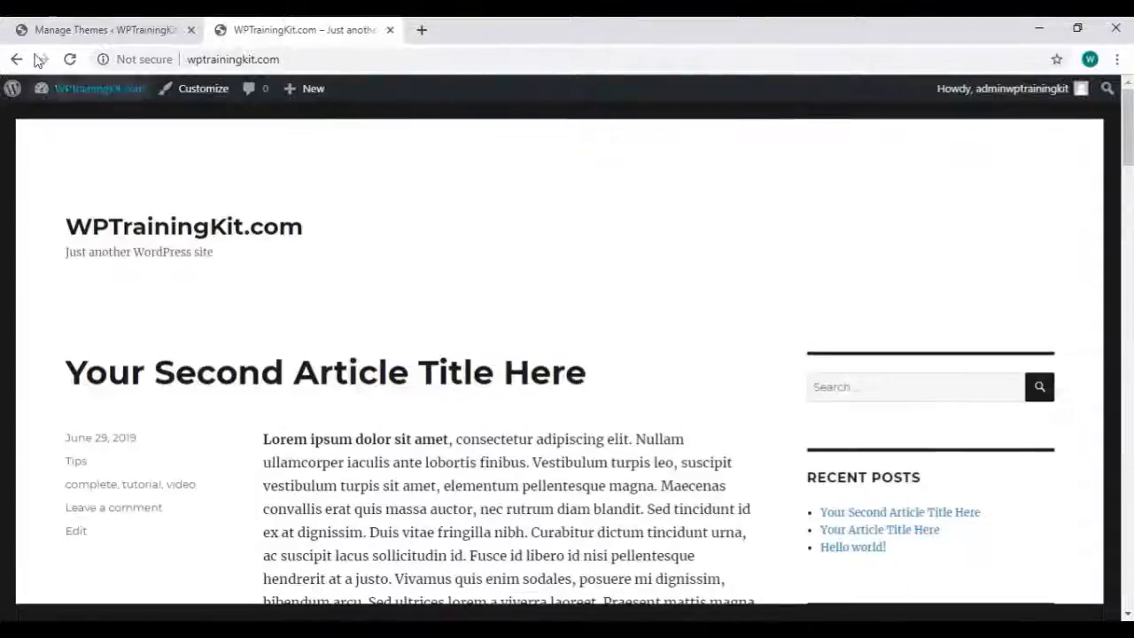
Go to adding new themes in the site admin and browse the popular themes.
{"action": "left_click", "coordinate": [77, 29]}
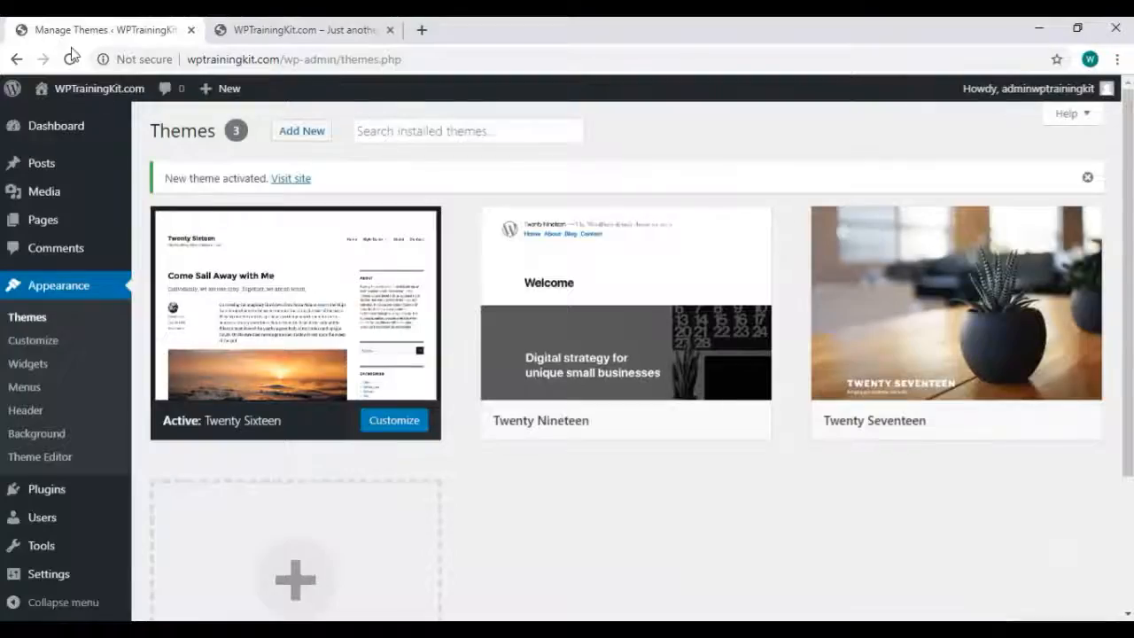
{"action": "left_click", "coordinate": [302, 131]}
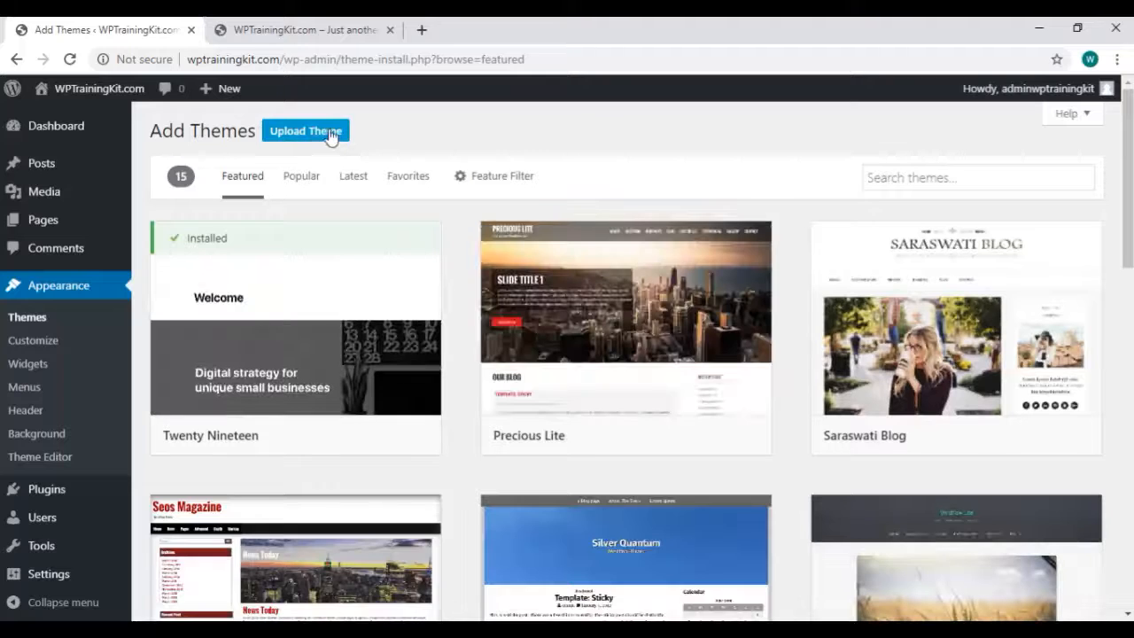
{"action": "left_click", "coordinate": [304, 185]}
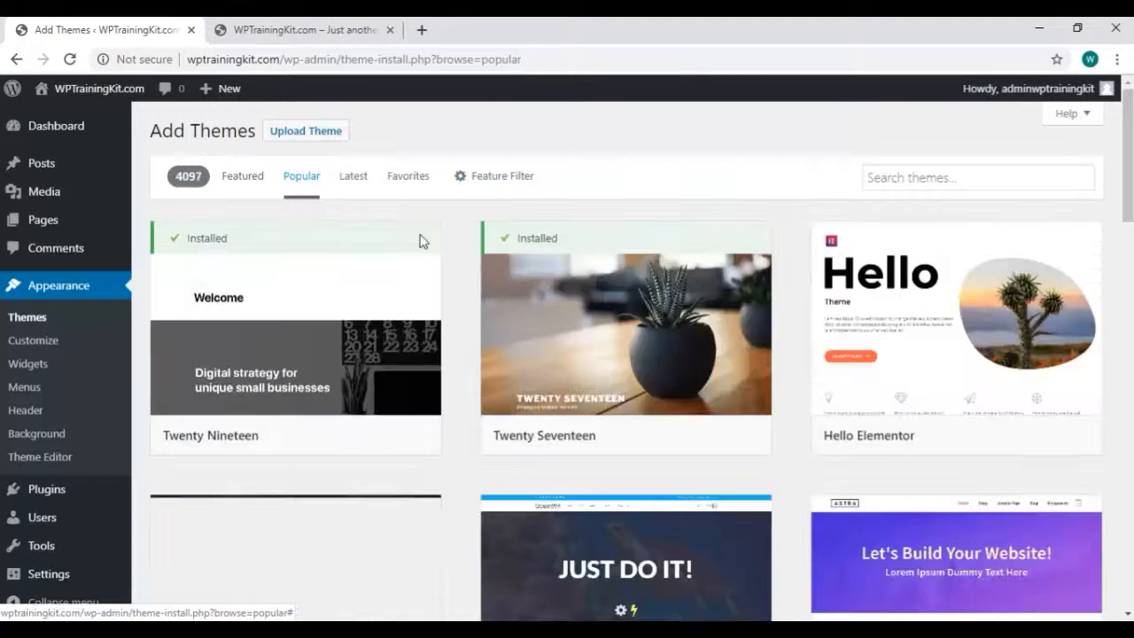
{"action": "scroll", "coordinate": [423, 240], "scroll_direction": "down", "scroll_amount": 4}
{"action": "scroll", "coordinate": [443, 263], "scroll_direction": "down", "scroll_amount": 3}
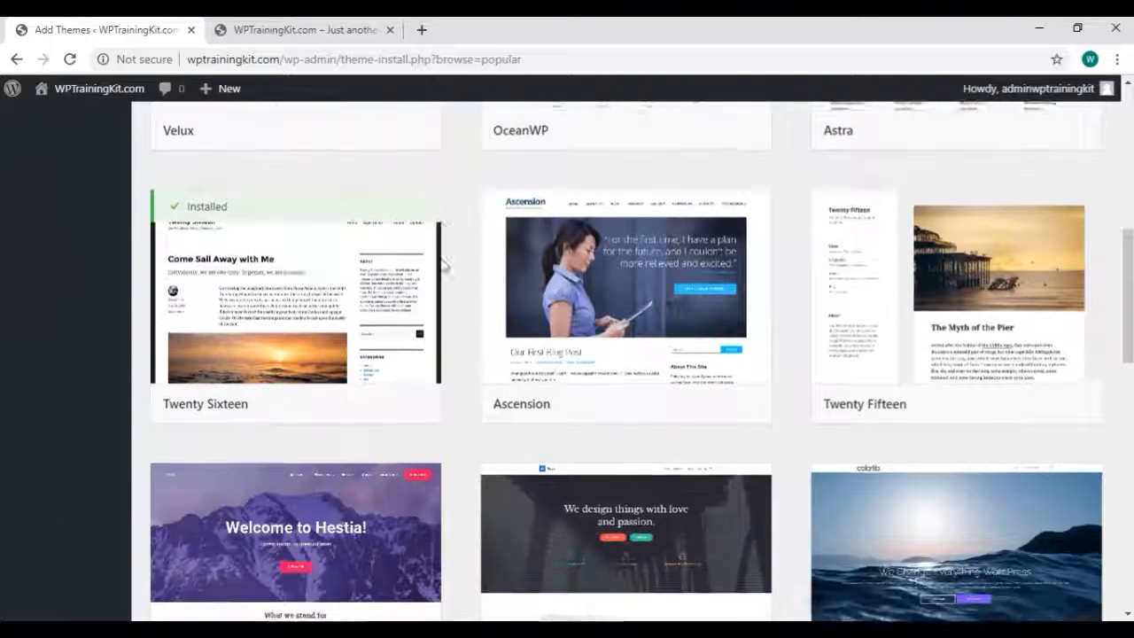
{"action": "scroll", "coordinate": [440, 263], "scroll_direction": "down", "scroll_amount": 1}
{"action": "scroll", "coordinate": [443, 263], "scroll_direction": "down", "scroll_amount": 5}
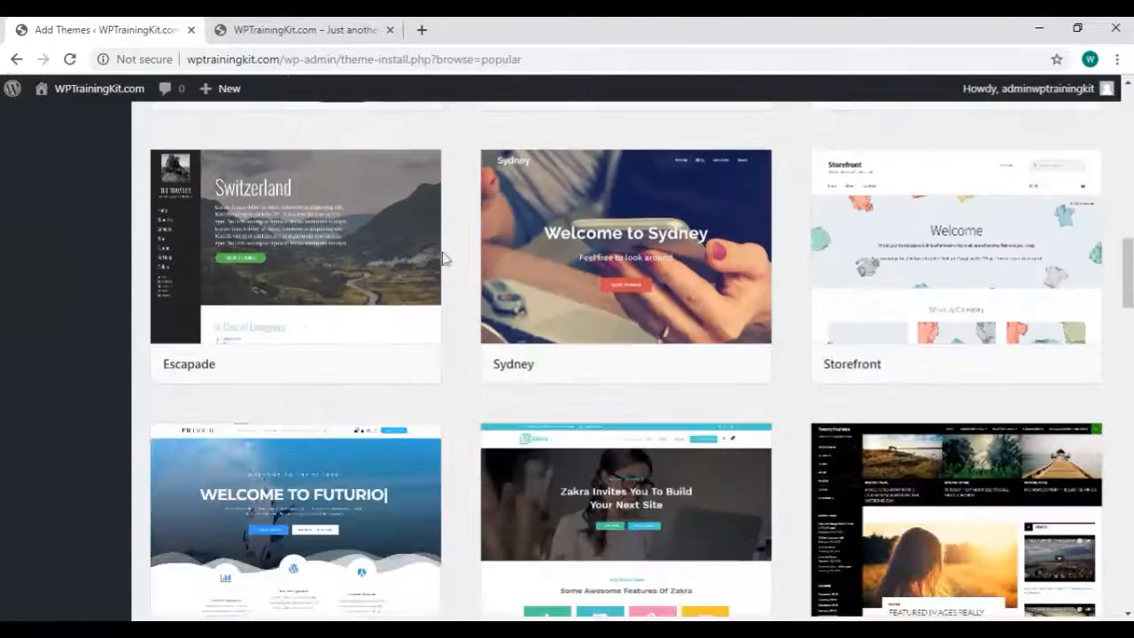
{"action": "scroll", "coordinate": [453, 251], "scroll_direction": "down", "scroll_amount": 3}
{"action": "scroll", "coordinate": [457, 244], "scroll_direction": "up", "scroll_amount": 15}
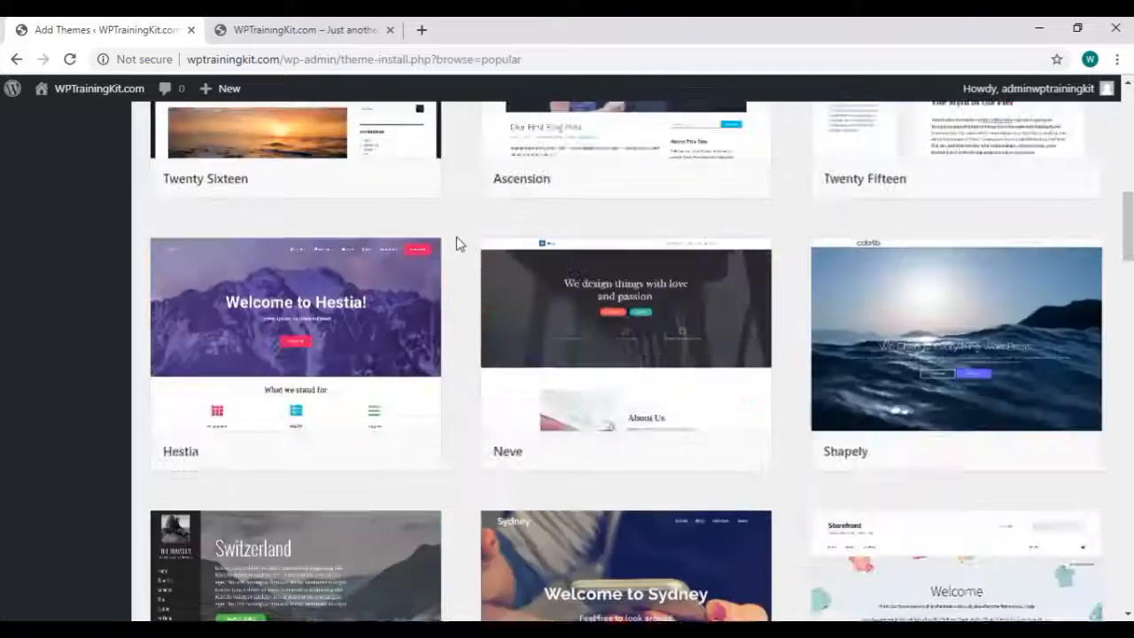
Look through the latest themes, and view the favorites category.
{"action": "left_click", "coordinate": [352, 177]}
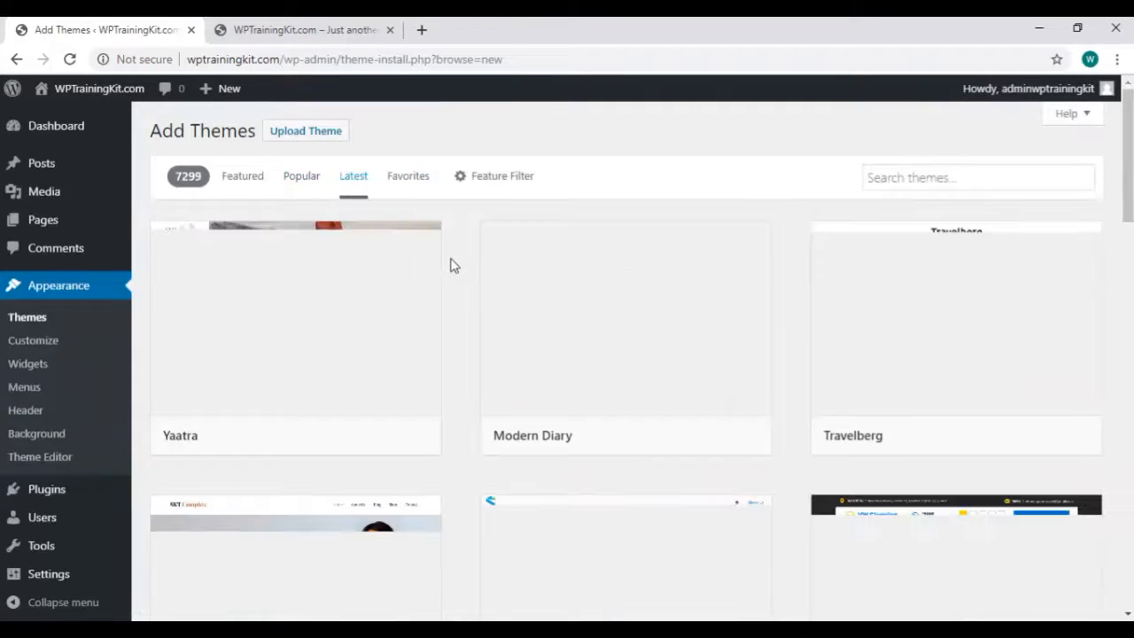
{"action": "scroll", "coordinate": [461, 272], "scroll_direction": "down", "scroll_amount": 2}
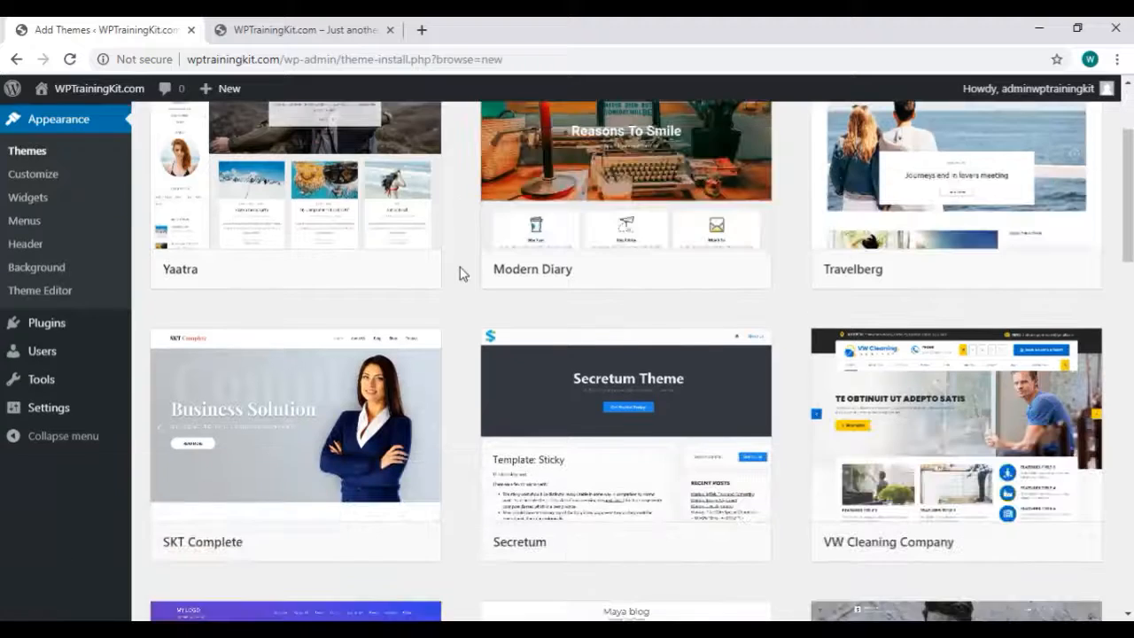
{"action": "scroll", "coordinate": [458, 271], "scroll_direction": "up", "scroll_amount": 2}
{"action": "left_click", "coordinate": [415, 179]}
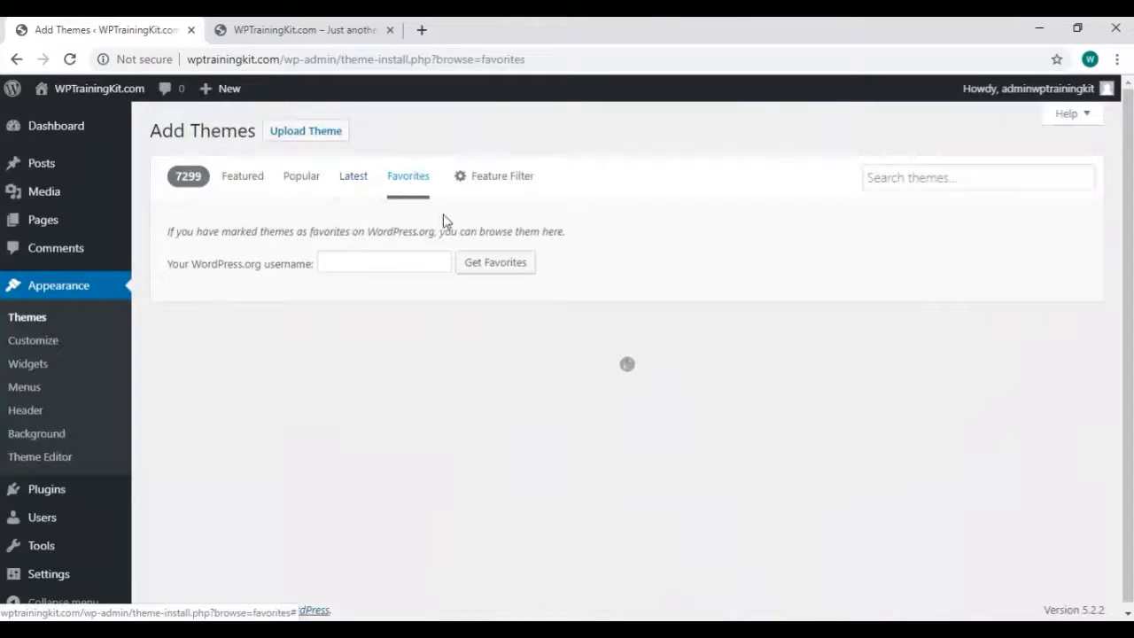
Set up a theme feature filter with the subjects Blog, Holiday and News.
{"action": "left_click", "coordinate": [480, 187]}
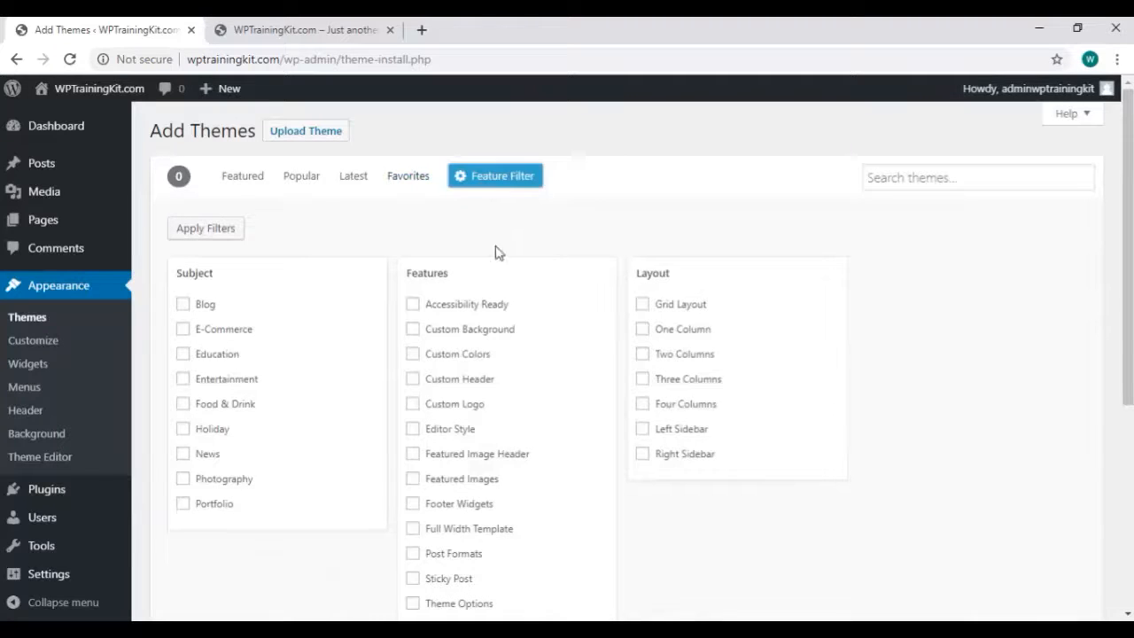
{"action": "left_click", "coordinate": [183, 305]}
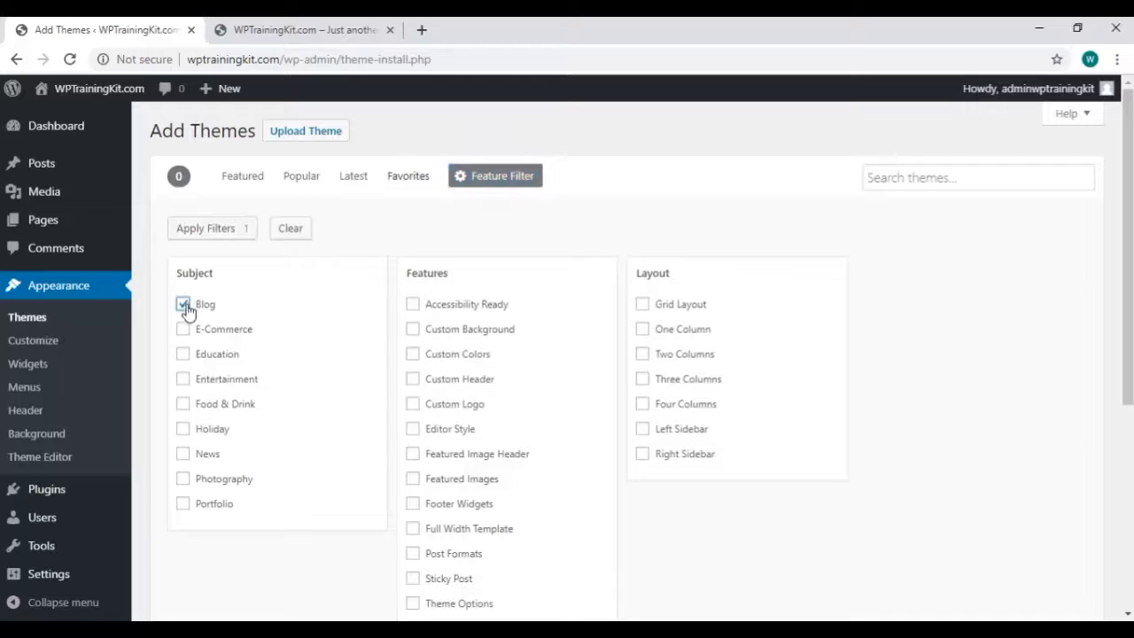
{"action": "left_click", "coordinate": [184, 432]}
{"action": "left_click", "coordinate": [184, 456]}
Add Custom Background, Custom Colors, Theme Options, Grid Layout, Two Columns and Right Sidebar to the feature filter and apply it.
{"action": "scroll", "coordinate": [459, 329], "scroll_direction": "down", "scroll_amount": 1}
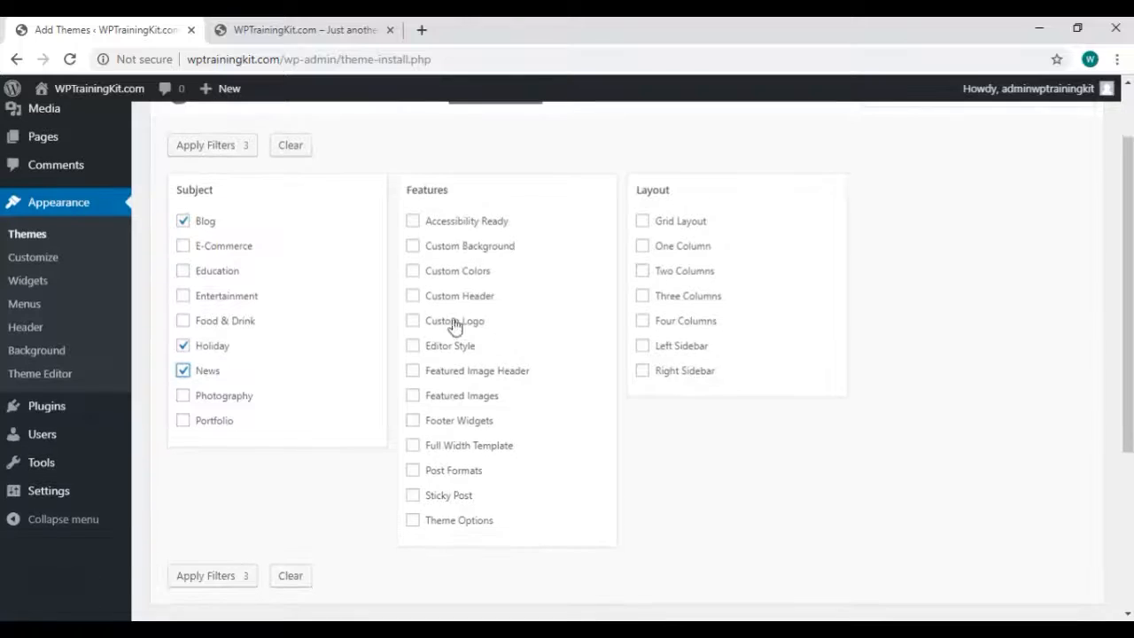
{"action": "left_click", "coordinate": [414, 249]}
{"action": "left_click", "coordinate": [414, 521]}
{"action": "left_click", "coordinate": [642, 220]}
{"action": "left_click", "coordinate": [642, 270]}
{"action": "left_click", "coordinate": [642, 370]}
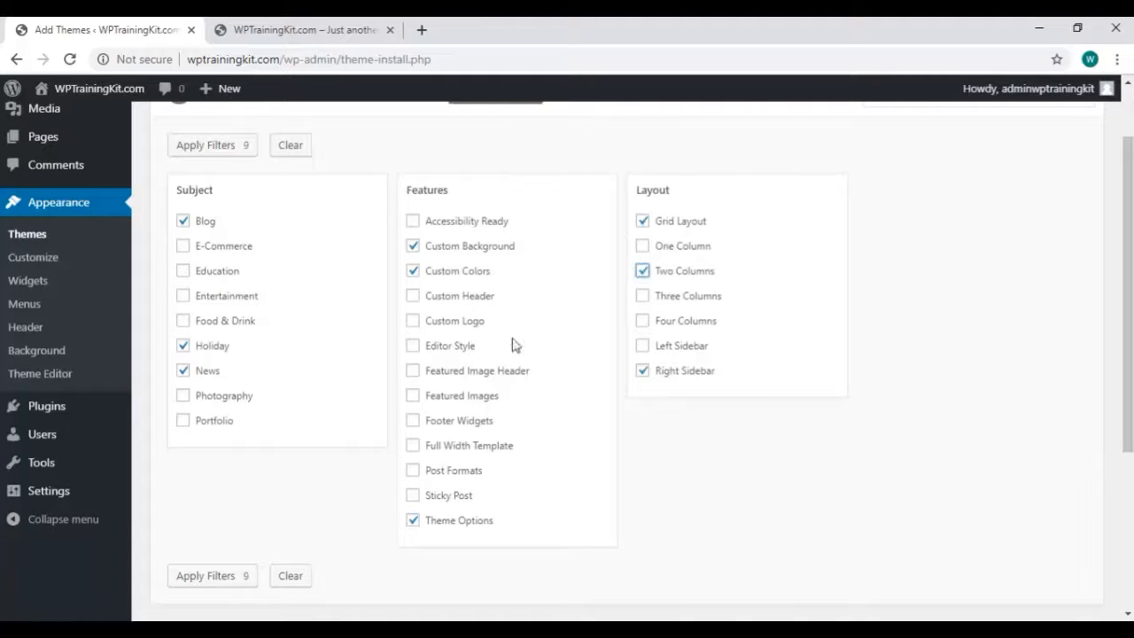
{"action": "scroll", "coordinate": [260, 573], "scroll_direction": "down", "scroll_amount": 1}
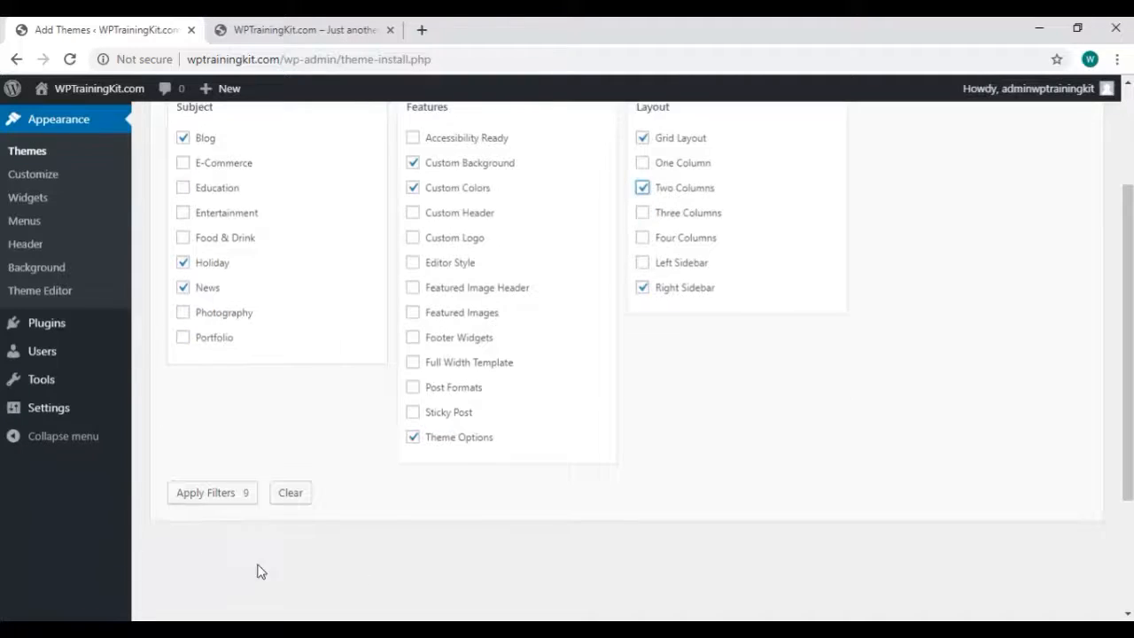
{"action": "left_click", "coordinate": [213, 493]}
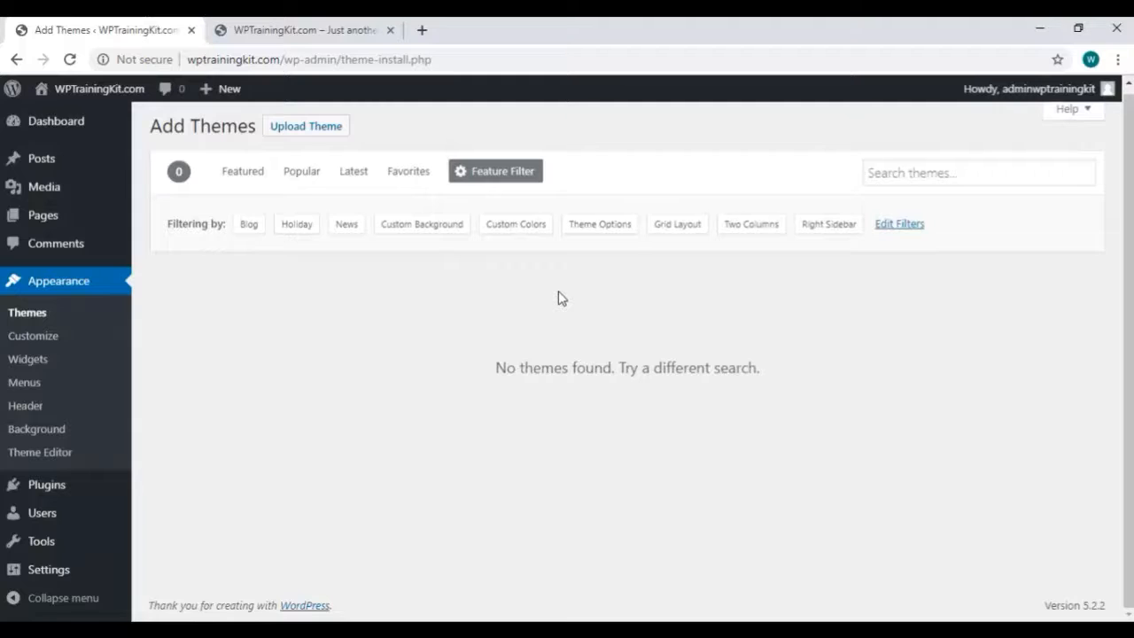
Remove Grid Layout, Custom Colors and Custom Background from the theme filters and reapply them.
{"action": "left_click", "coordinate": [904, 224]}
{"action": "scroll", "coordinate": [187, 272], "scroll_direction": "up", "scroll_amount": 1}
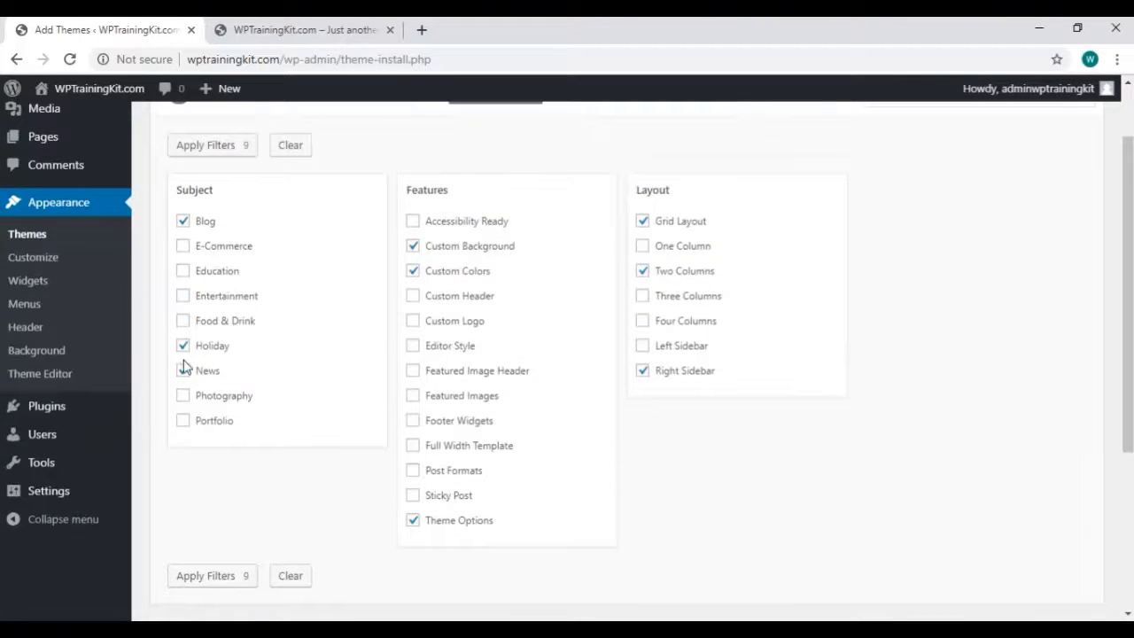
{"action": "left_click", "coordinate": [643, 222]}
{"action": "left_click", "coordinate": [413, 270]}
{"action": "left_click", "coordinate": [413, 246]}
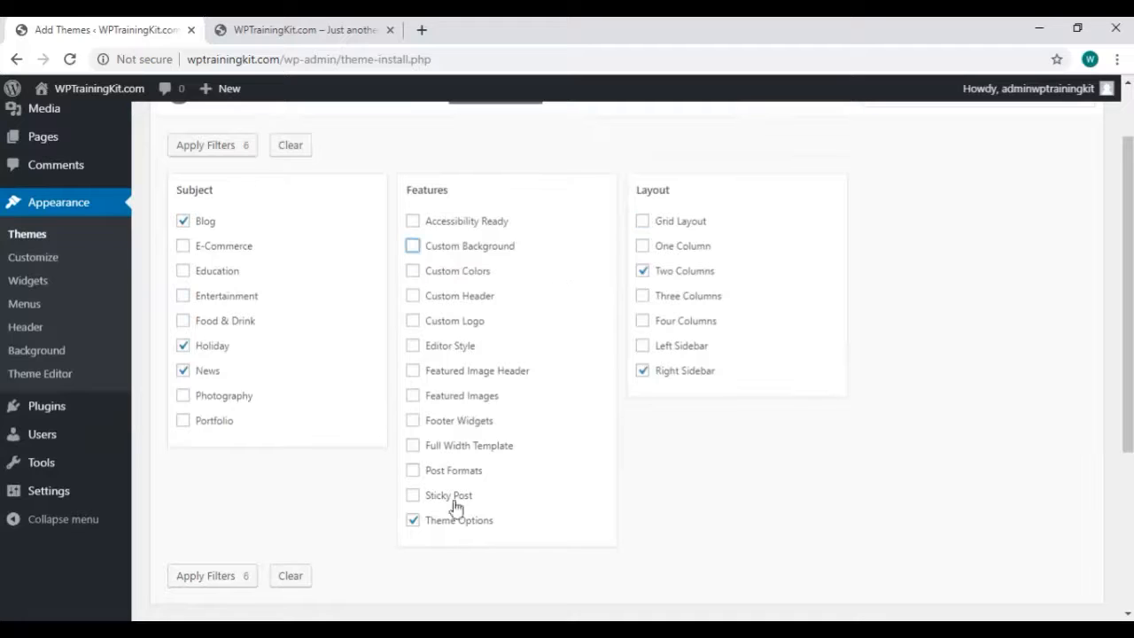
{"action": "left_click", "coordinate": [213, 577]}
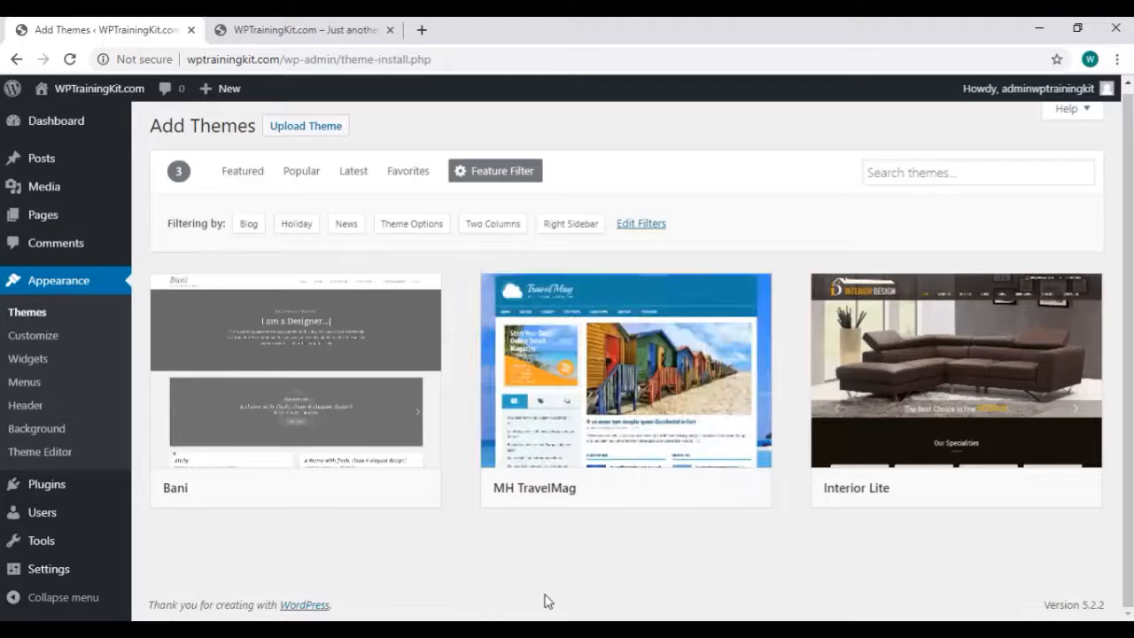
Clear all theme feature filters and browse the featured themes instead.
{"action": "left_click", "coordinate": [647, 225]}
{"action": "left_click", "coordinate": [281, 150]}
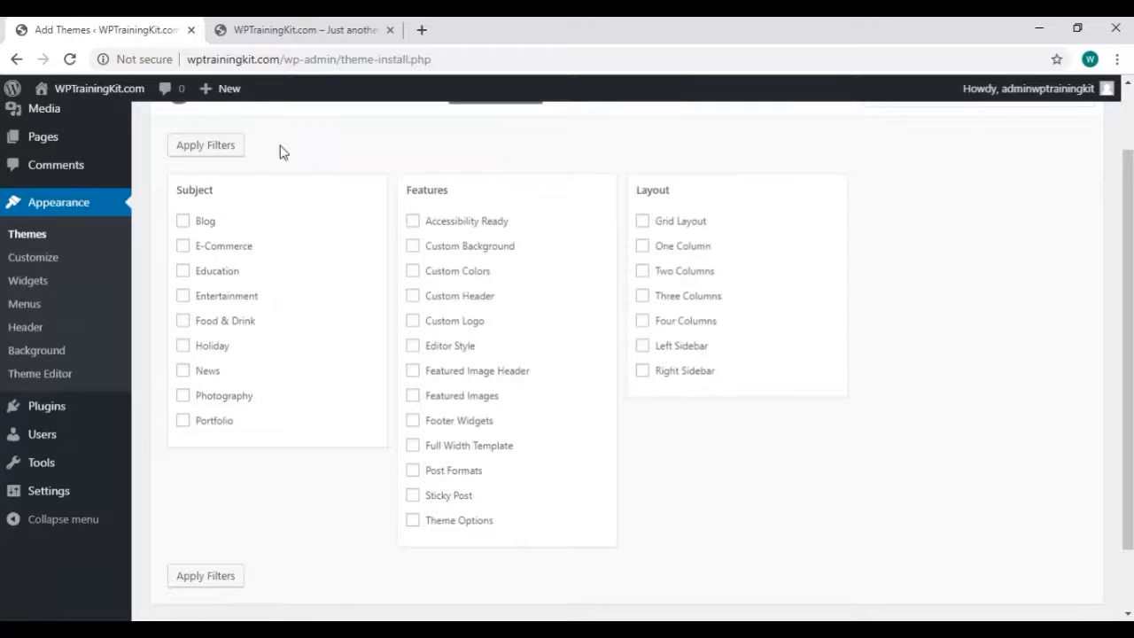
{"action": "left_click", "coordinate": [228, 577]}
{"action": "scroll", "coordinate": [426, 354], "scroll_direction": "up", "scroll_amount": 1}
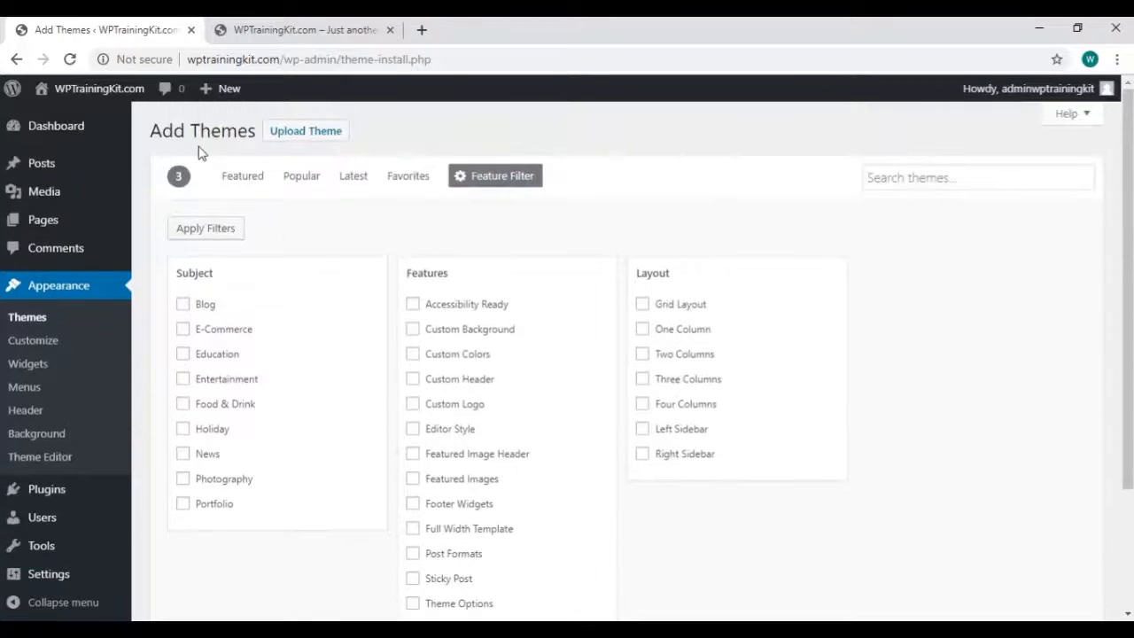
{"action": "left_click", "coordinate": [254, 180]}
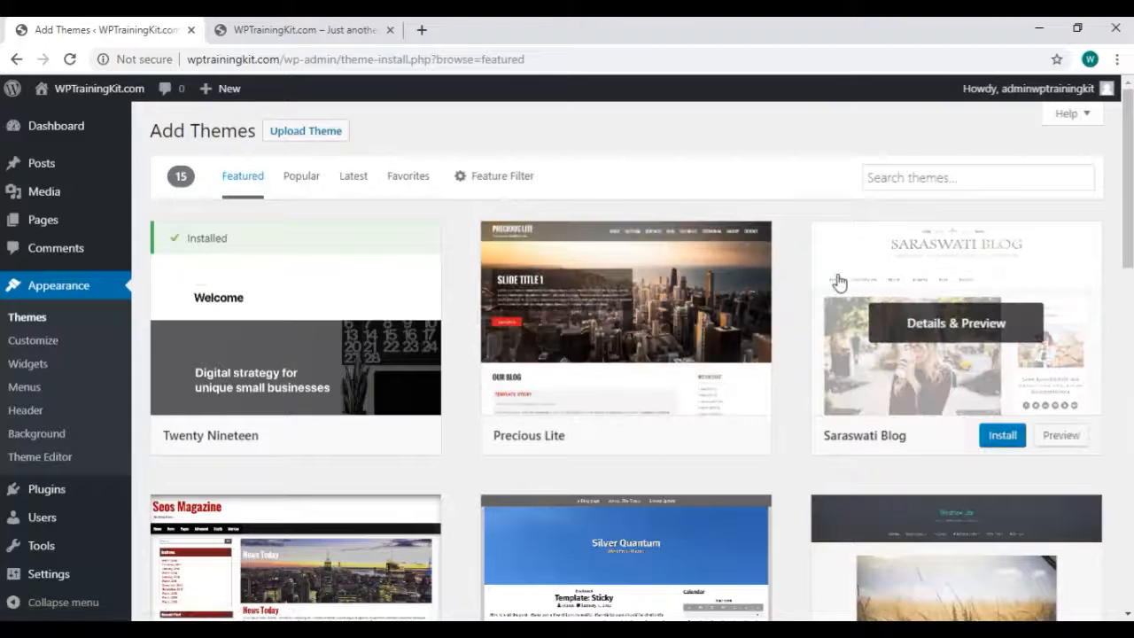
{"action": "scroll", "coordinate": [785, 306], "scroll_direction": "down", "scroll_amount": 3}
{"action": "scroll", "coordinate": [785, 305], "scroll_direction": "up", "scroll_amount": 3}
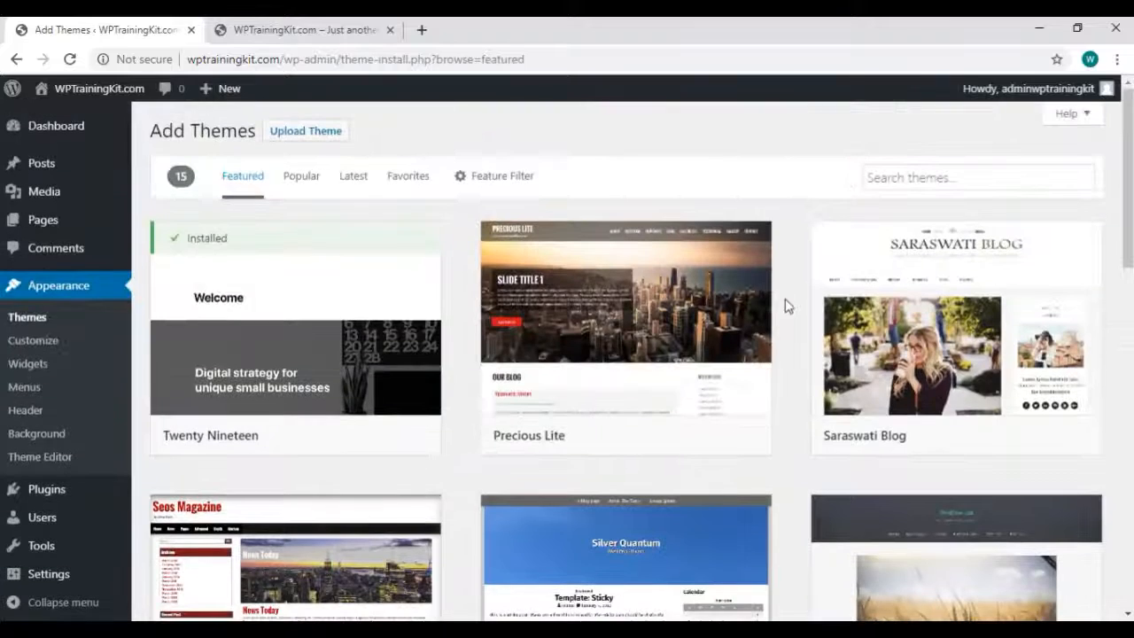
Search the theme directory for "travel" and look through the matching themes.
{"action": "left_click", "coordinate": [970, 175]}
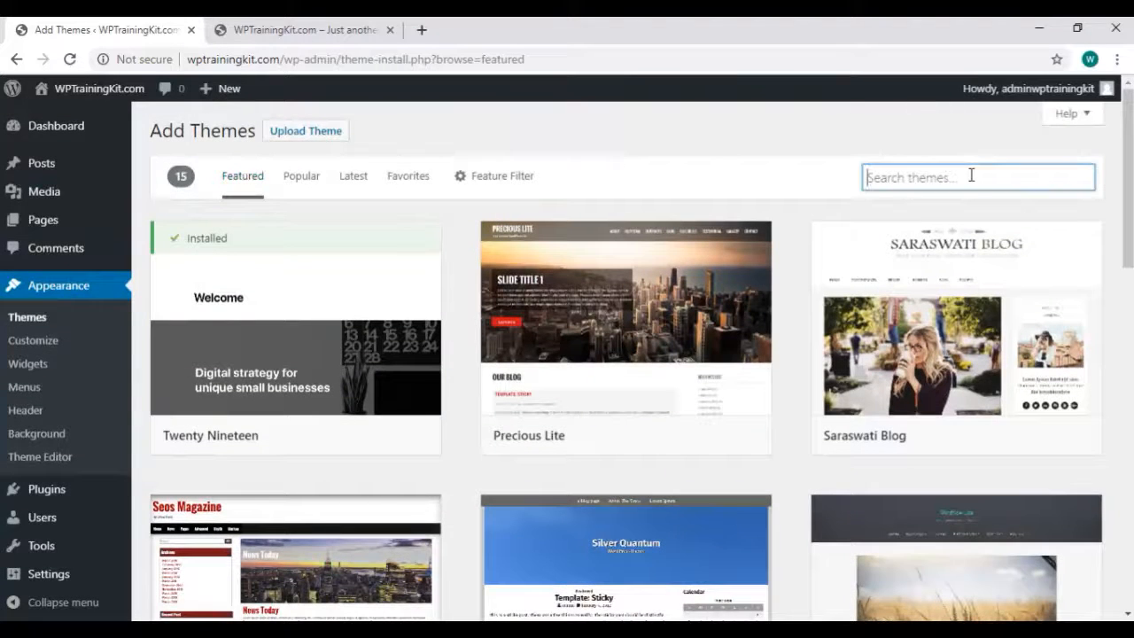
{"action": "type", "text": "travel"}
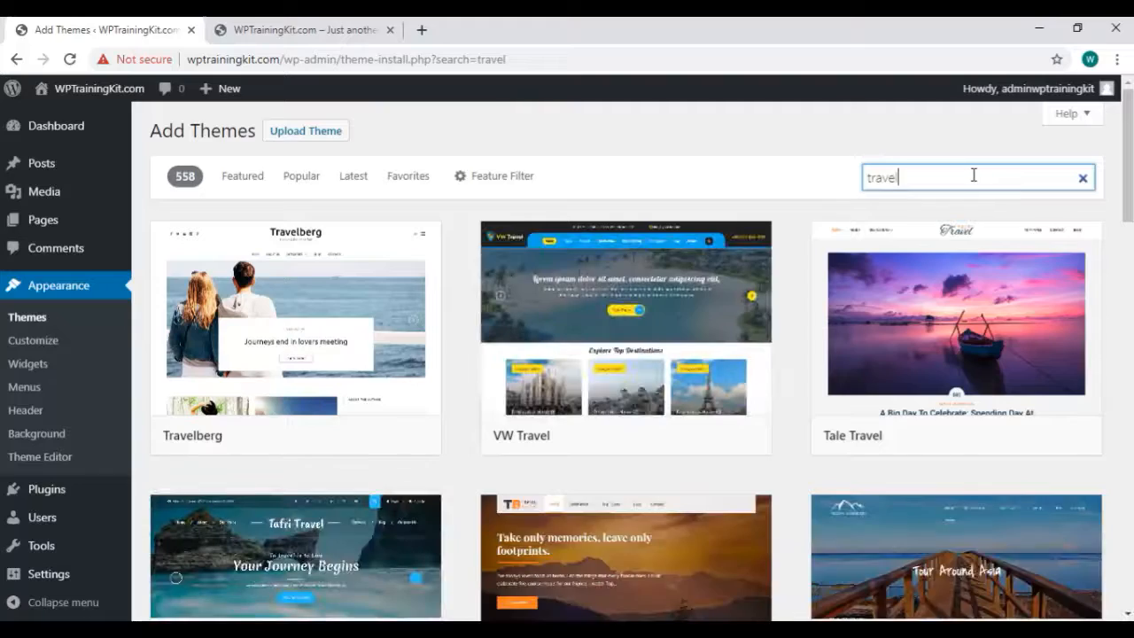
{"action": "scroll", "coordinate": [459, 444], "scroll_direction": "down", "scroll_amount": 8}
{"action": "scroll", "coordinate": [459, 437], "scroll_direction": "down", "scroll_amount": 8}
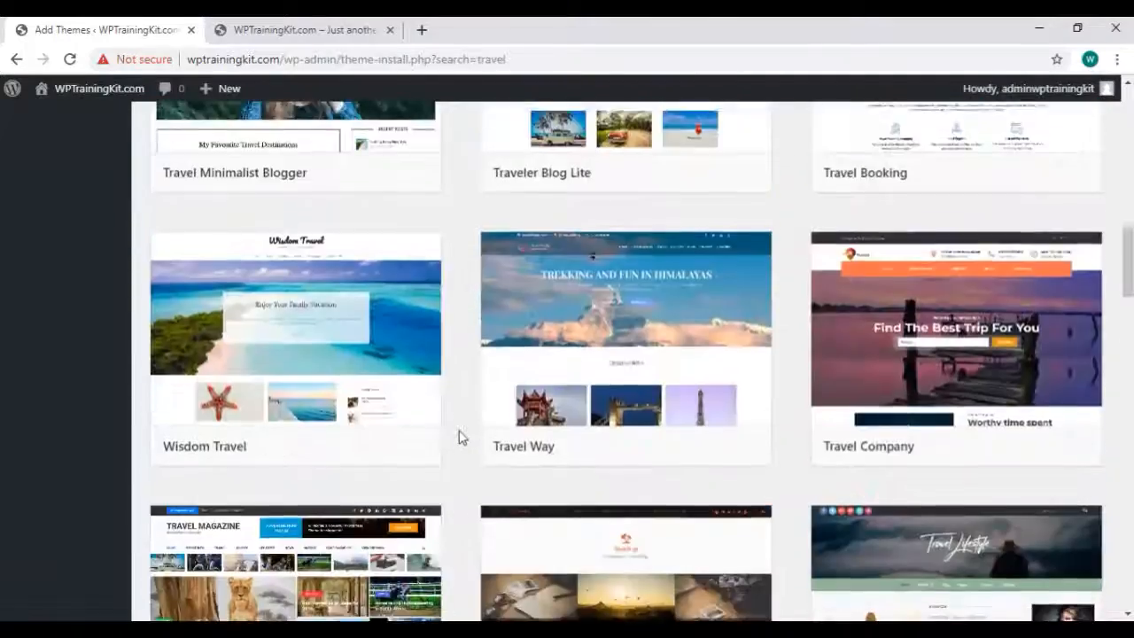
{"action": "scroll", "coordinate": [454, 408], "scroll_direction": "up", "scroll_amount": 9}
{"action": "scroll", "coordinate": [1117, 390], "scroll_direction": "down", "scroll_amount": 14}
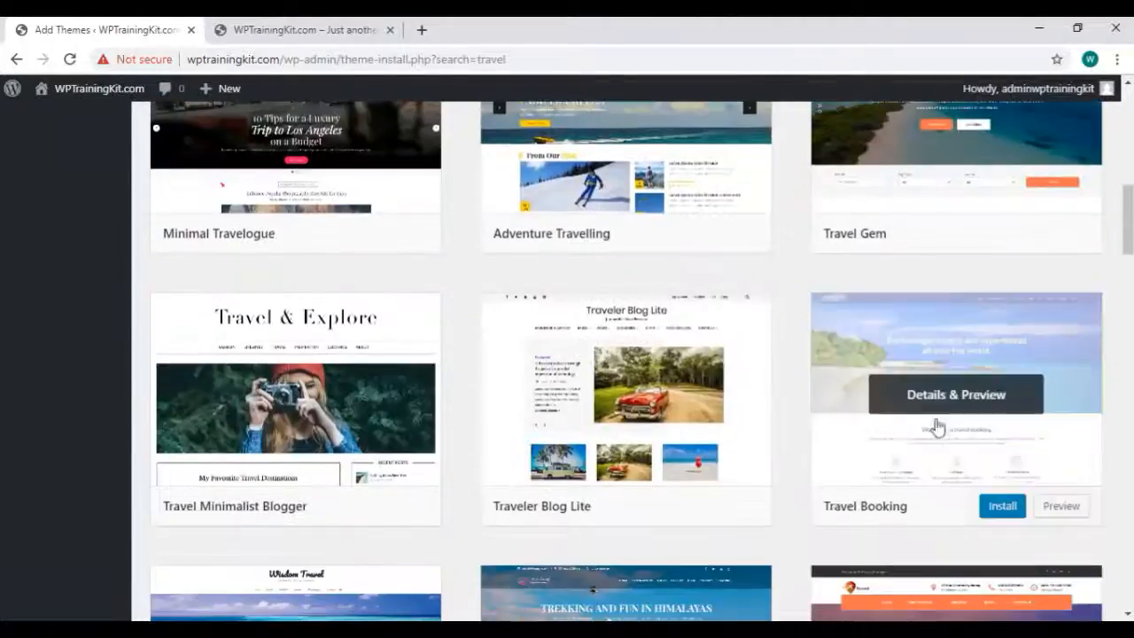
{"action": "scroll", "coordinate": [1121, 387], "scroll_direction": "up", "scroll_amount": 7}
{"action": "scroll", "coordinate": [1121, 388], "scroll_direction": "up", "scroll_amount": 10}
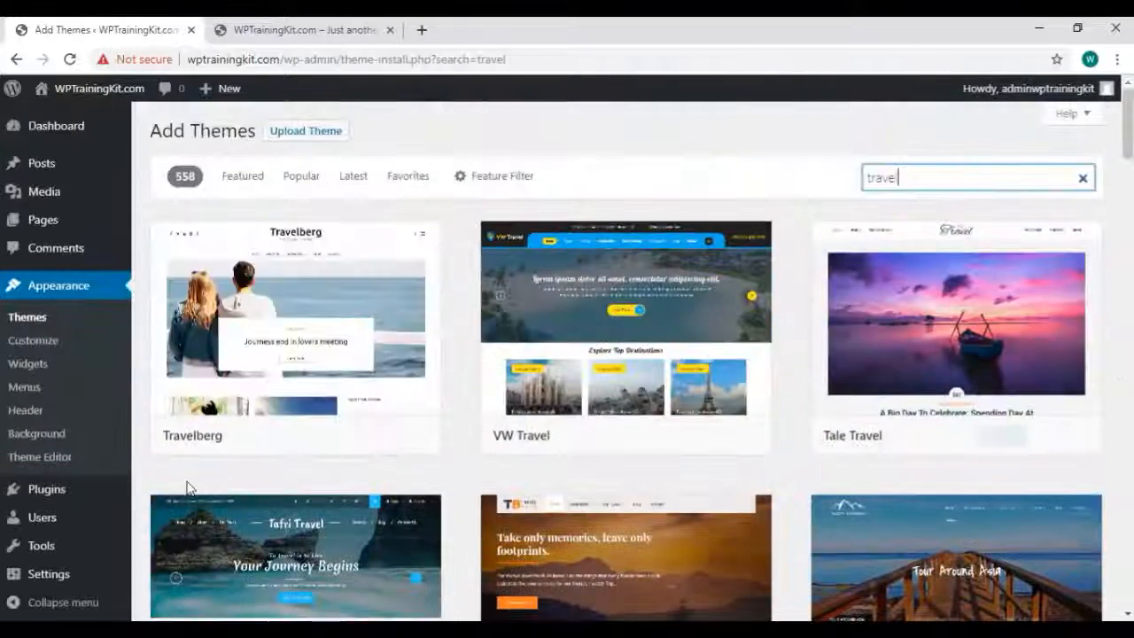
Preview the Travelberg theme, including its featured slider and the full page, and close the preview without installing it.
{"action": "left_click", "coordinate": [354, 317]}
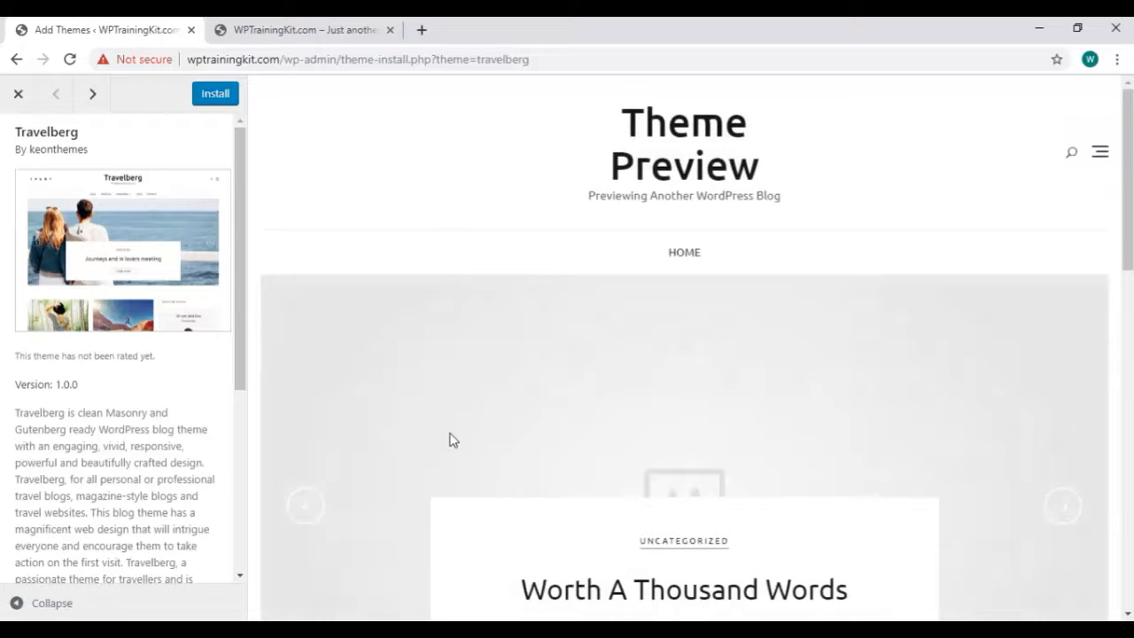
{"action": "scroll", "coordinate": [695, 379], "scroll_direction": "down", "scroll_amount": 3}
{"action": "left_click", "coordinate": [1063, 257]}
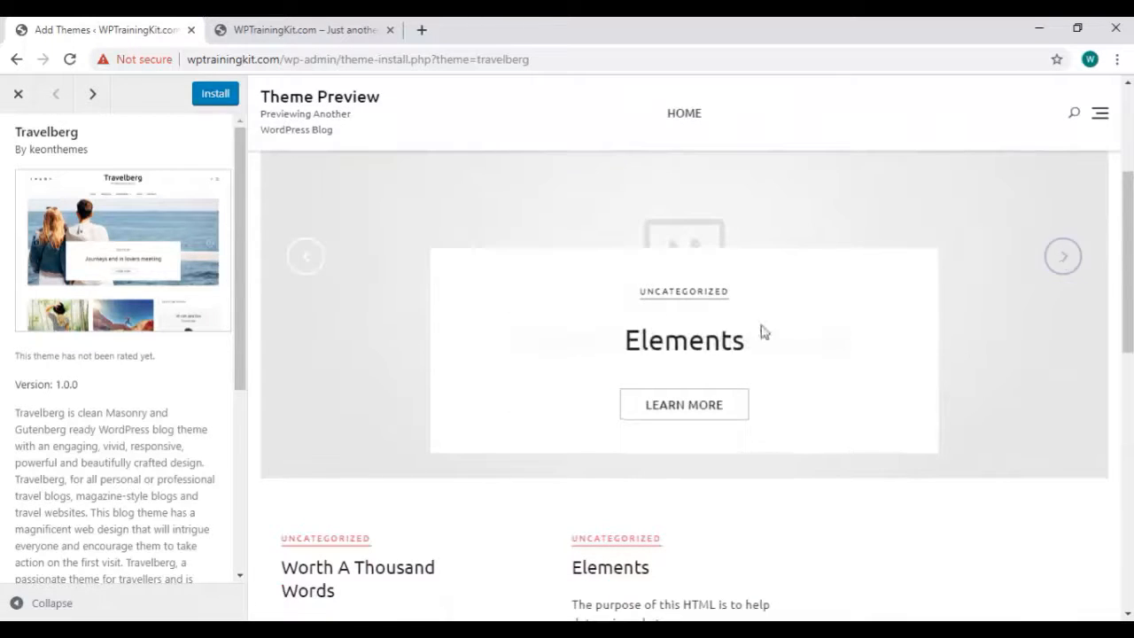
{"action": "scroll", "coordinate": [603, 408], "scroll_direction": "down", "scroll_amount": 10}
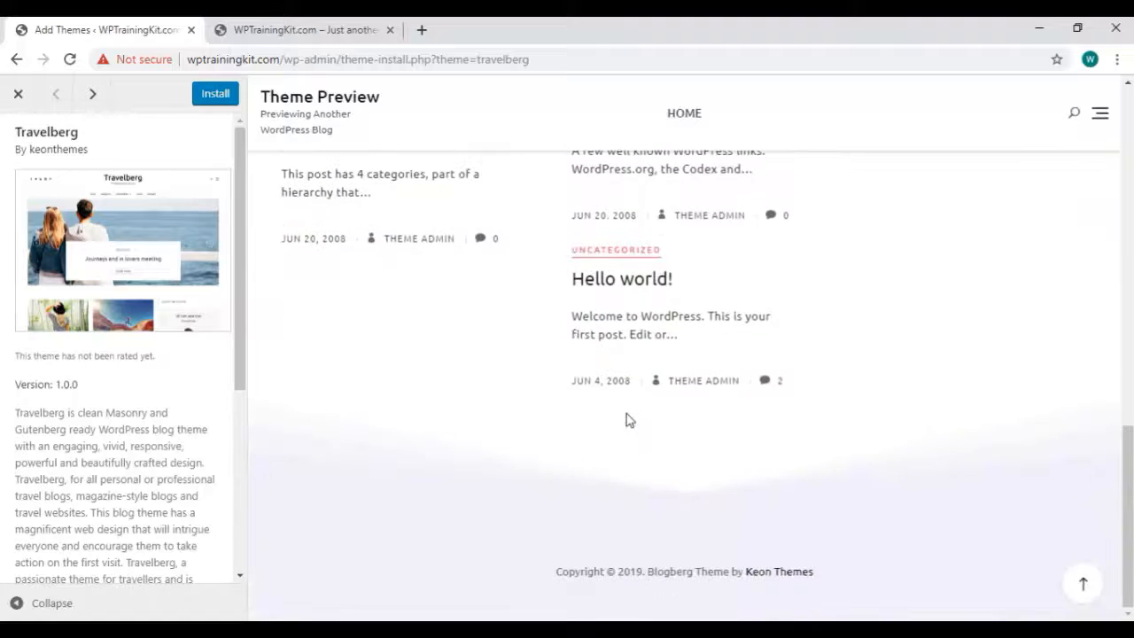
{"action": "scroll", "coordinate": [626, 421], "scroll_direction": "up", "scroll_amount": 10}
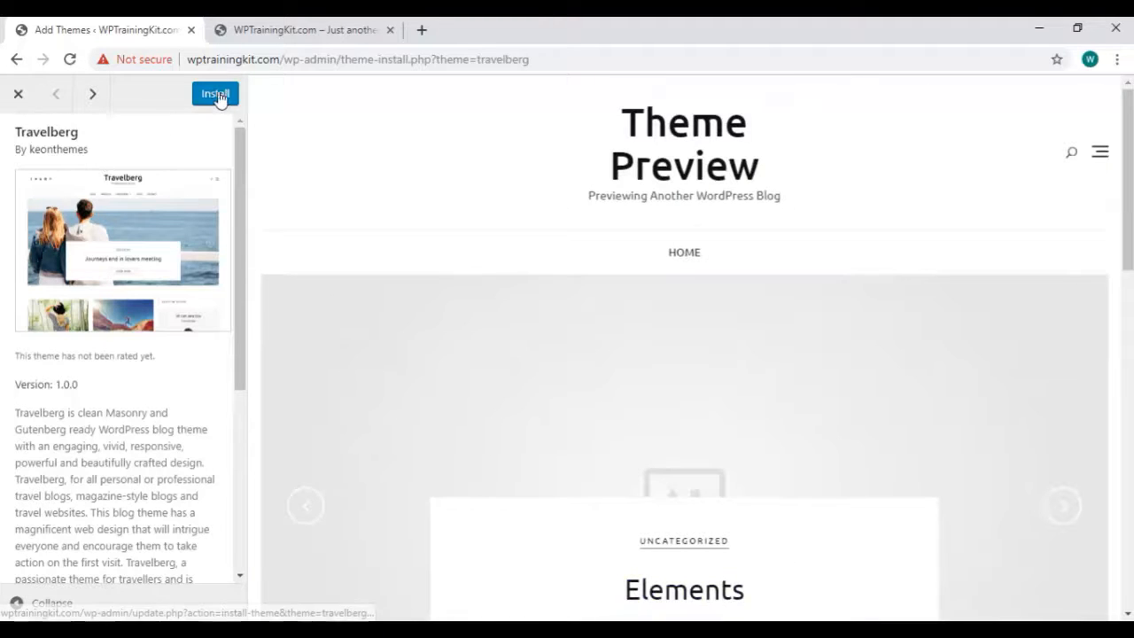
{"action": "left_click", "coordinate": [17, 94]}
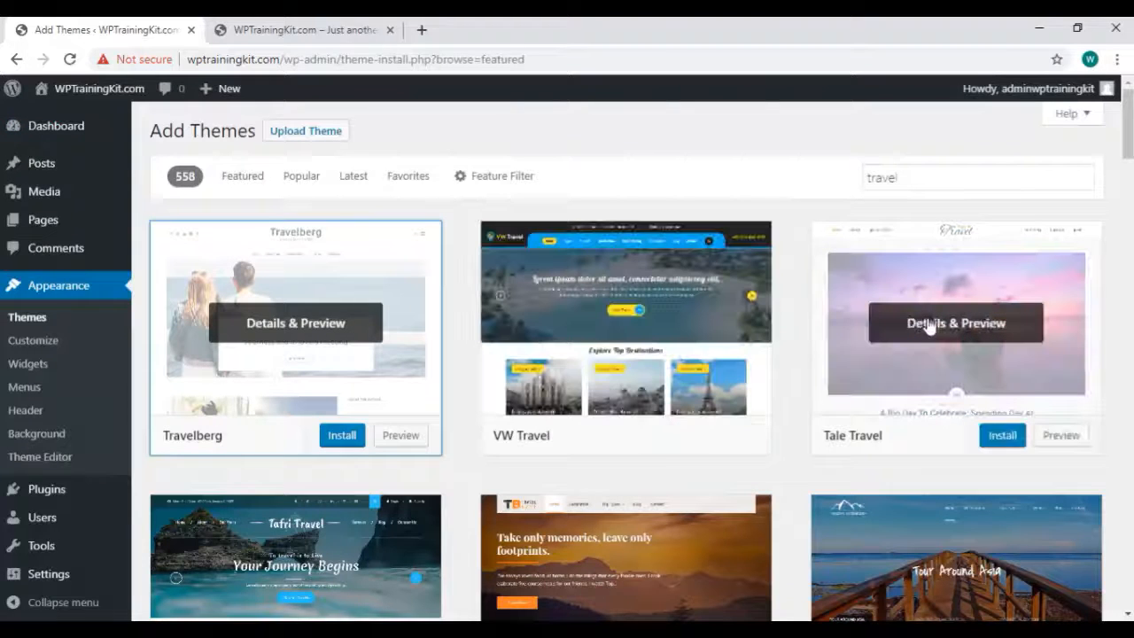
Preview the Tale Travel theme from the travel results, install it and activate it on the site.
{"action": "left_click", "coordinate": [930, 324]}
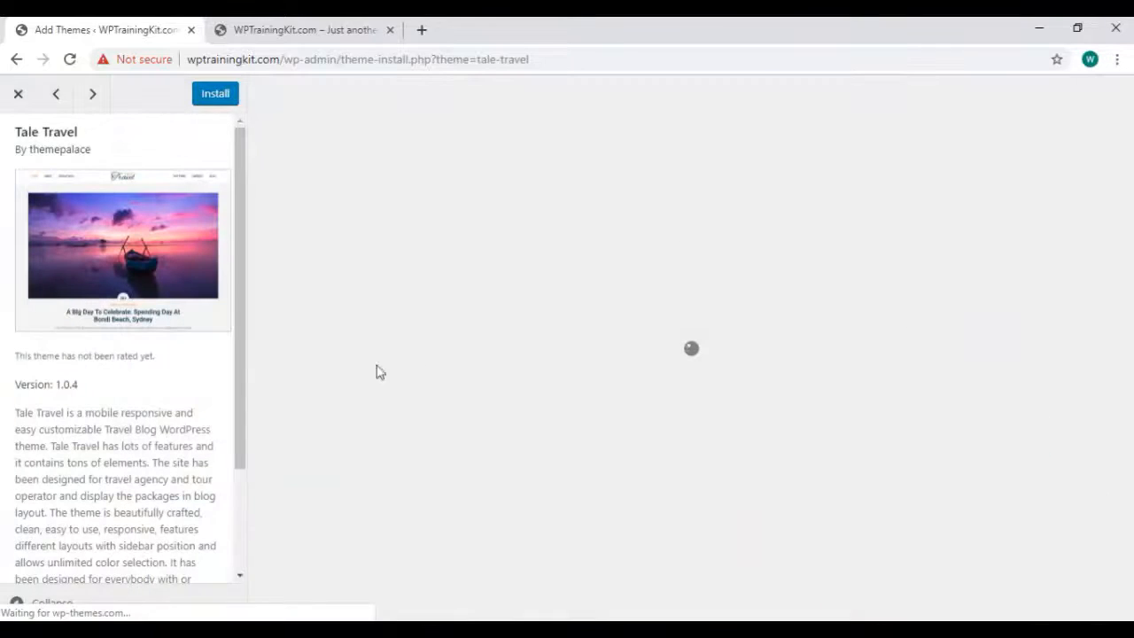
{"action": "scroll", "coordinate": [732, 326], "scroll_direction": "down", "scroll_amount": 7}
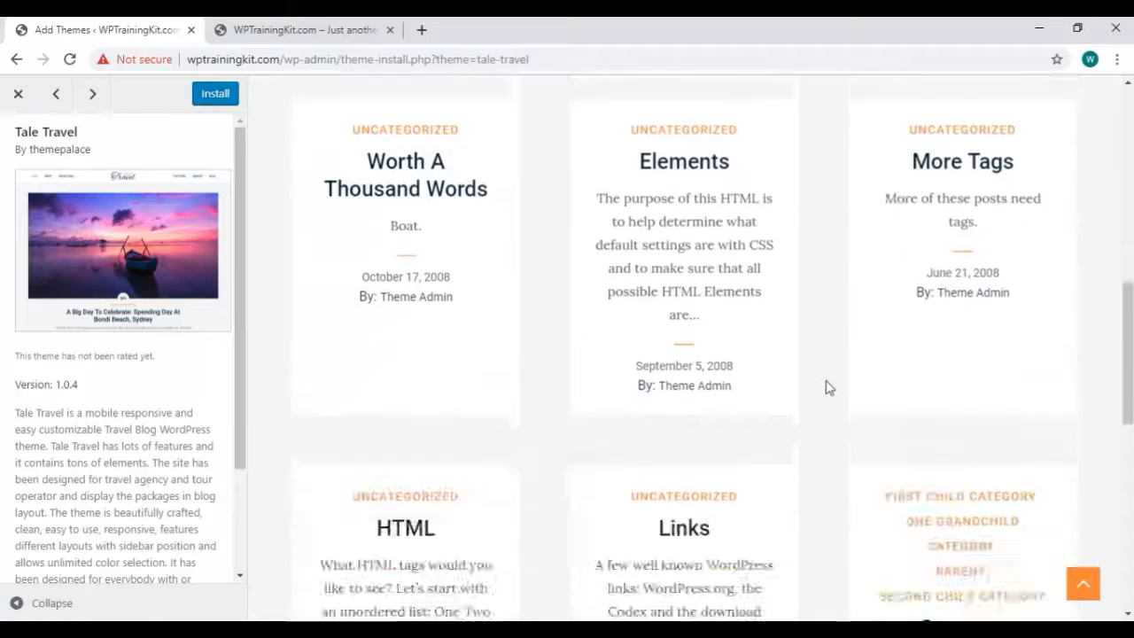
{"action": "scroll", "coordinate": [820, 361], "scroll_direction": "up", "scroll_amount": 5}
{"action": "scroll", "coordinate": [820, 362], "scroll_direction": "up", "scroll_amount": 1}
{"action": "left_click", "coordinate": [210, 102]}
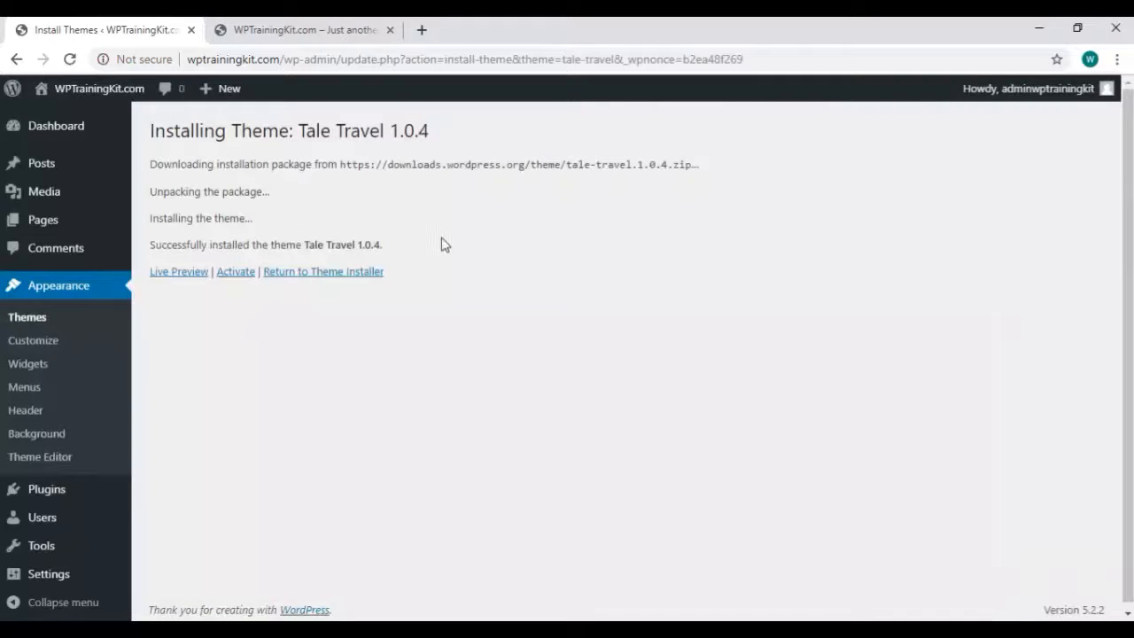
{"action": "left_click", "coordinate": [236, 277]}
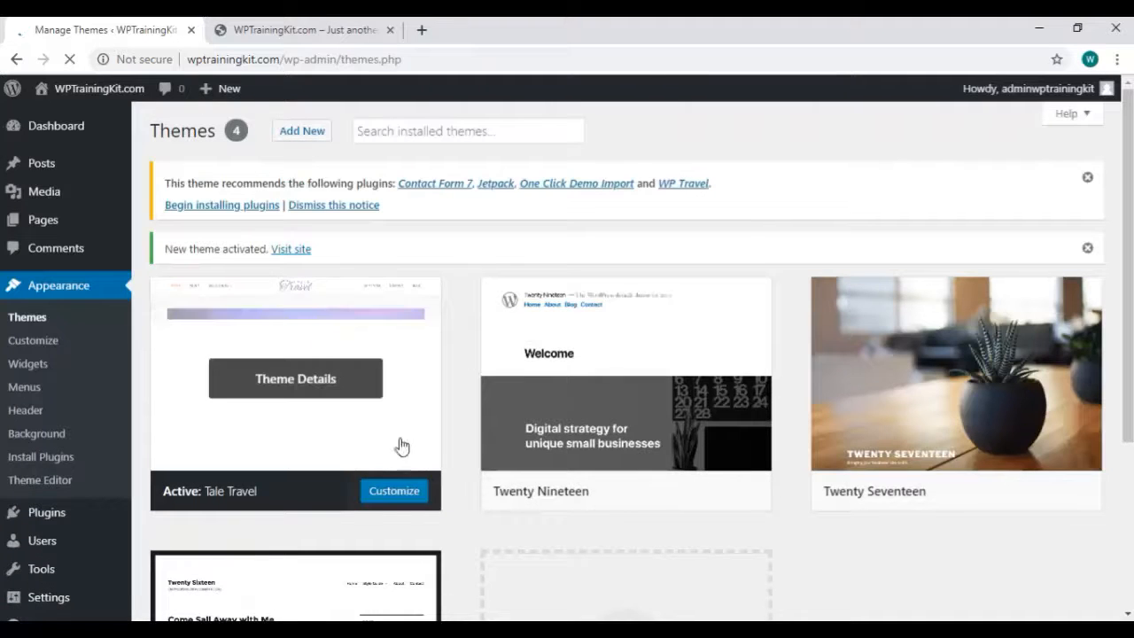
{"action": "scroll", "coordinate": [306, 309], "scroll_direction": "down", "scroll_amount": 1}
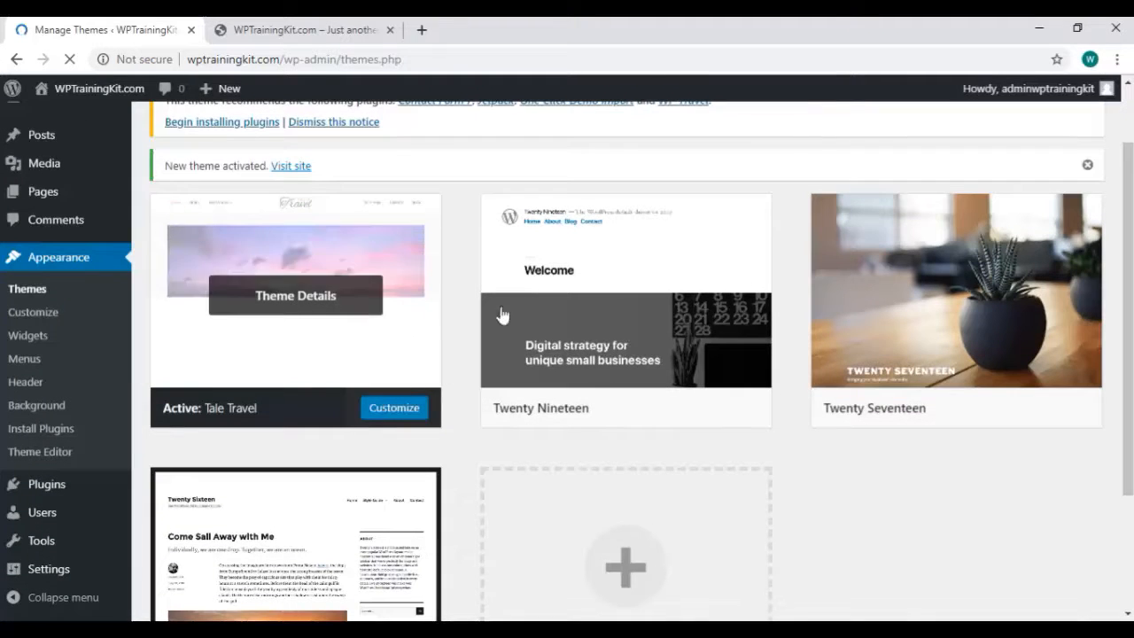
Reload the live WPTrainingKit.com site and review the homepage from header to footer in the newly activated theme.
{"action": "left_click", "coordinate": [277, 33]}
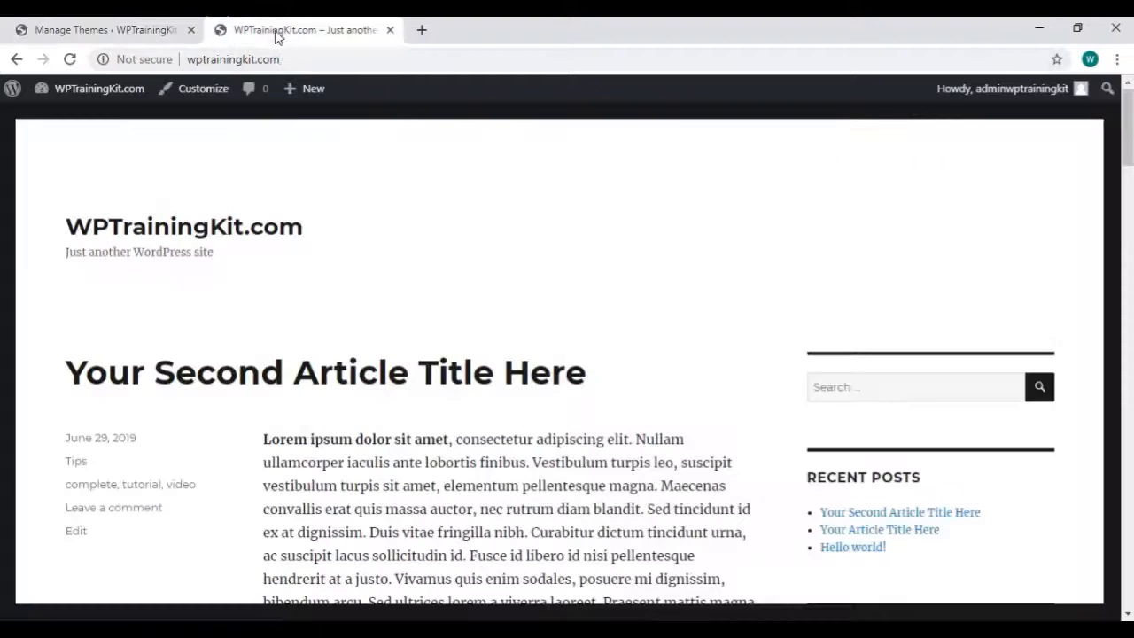
{"action": "right_click", "coordinate": [437, 191]}
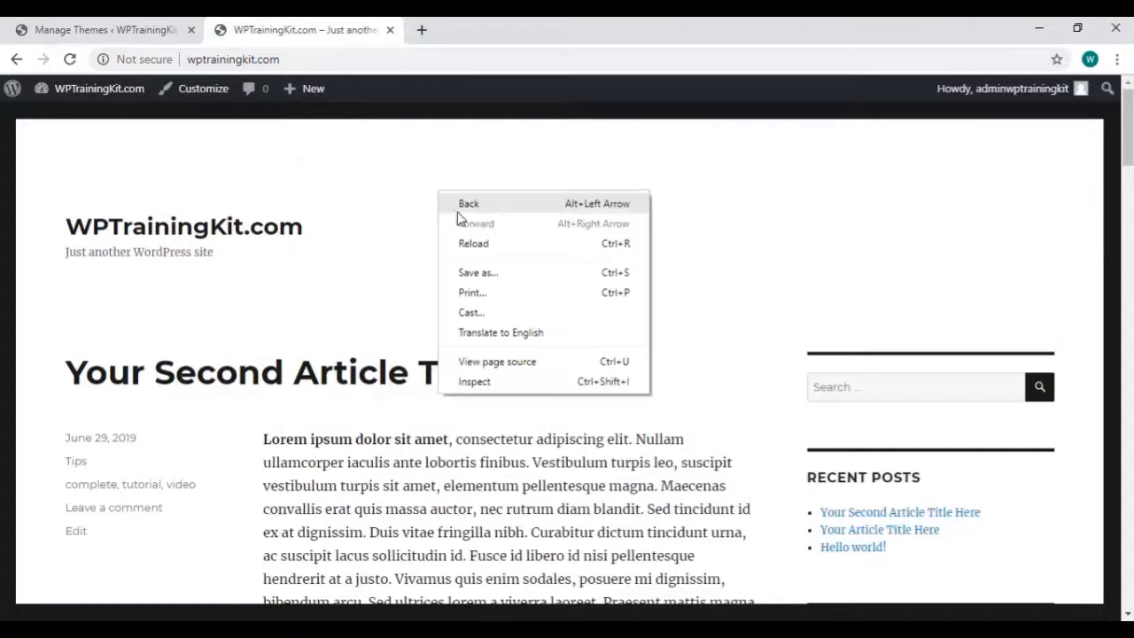
{"action": "left_click", "coordinate": [497, 243]}
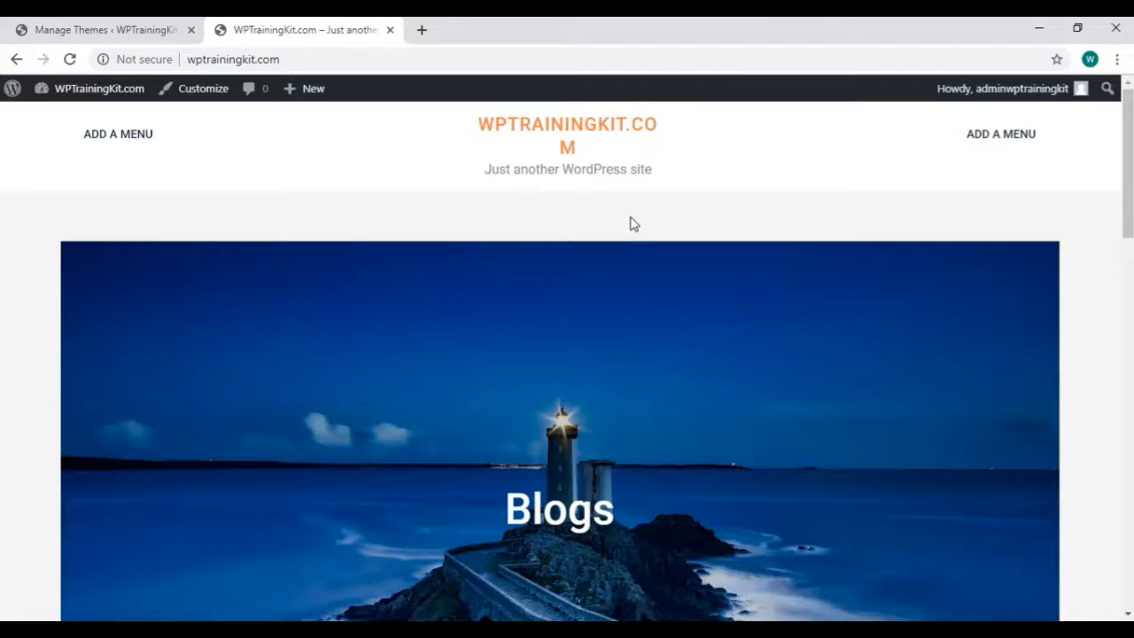
{"action": "scroll", "coordinate": [634, 223], "scroll_direction": "down", "scroll_amount": 8}
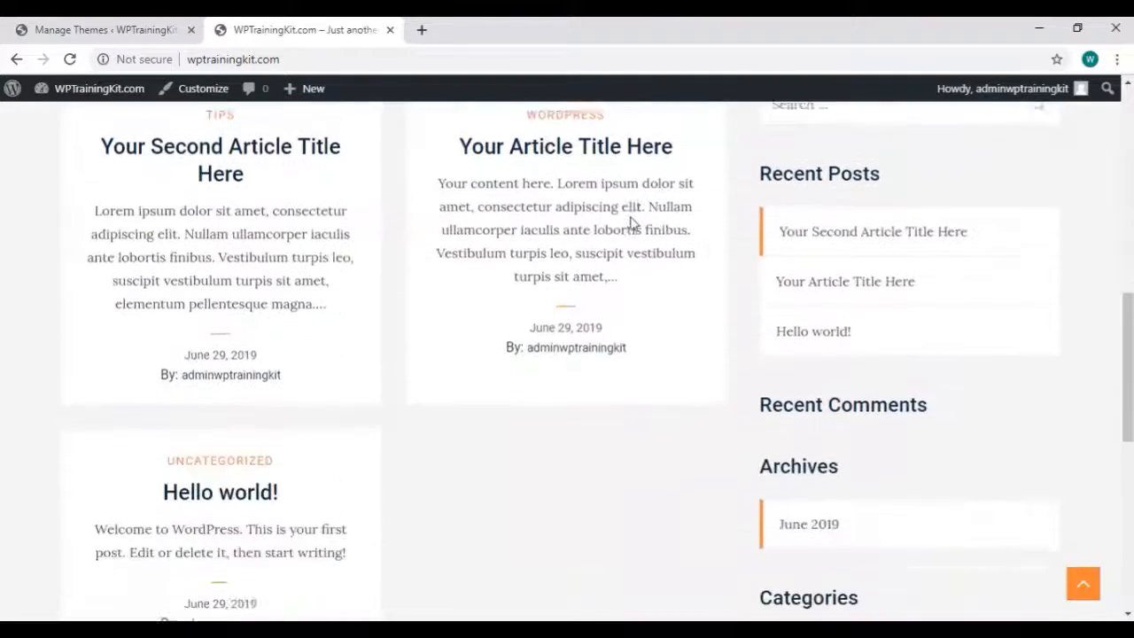
{"action": "scroll", "coordinate": [633, 224], "scroll_direction": "down", "scroll_amount": 7}
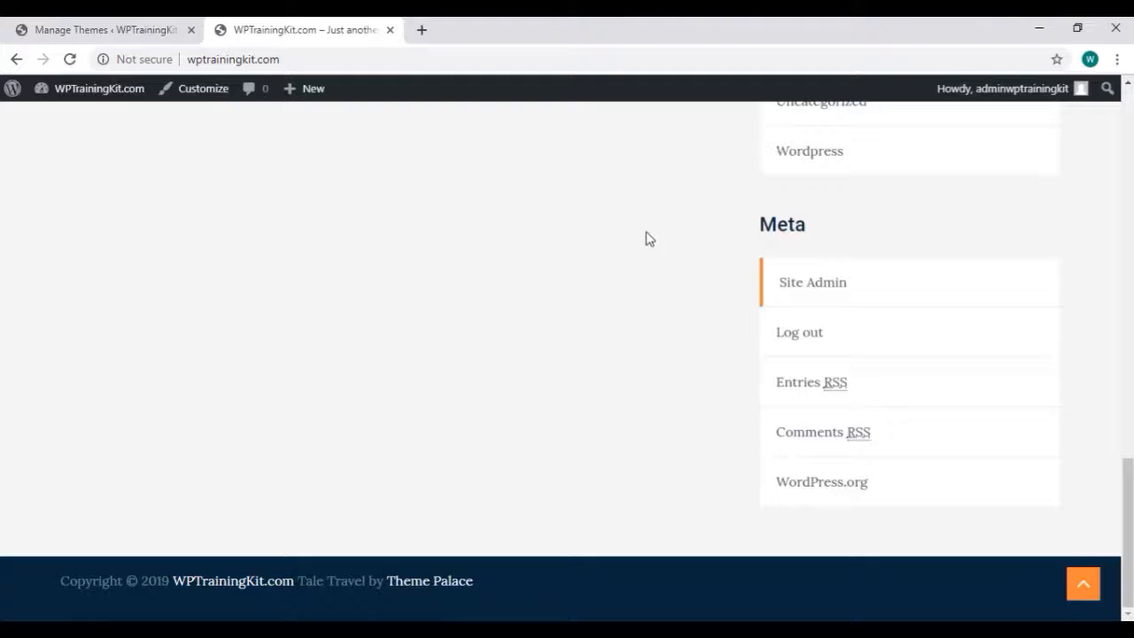
{"action": "scroll", "coordinate": [633, 333], "scroll_direction": "up", "scroll_amount": 15}
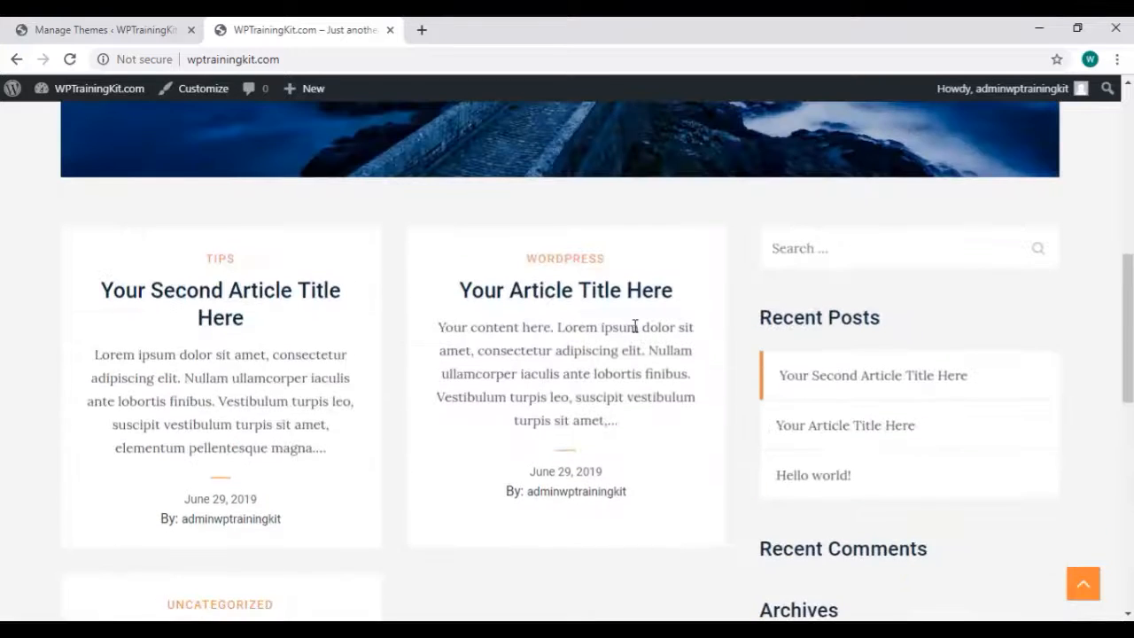
{"action": "scroll", "coordinate": [634, 326], "scroll_direction": "up", "scroll_amount": 2}
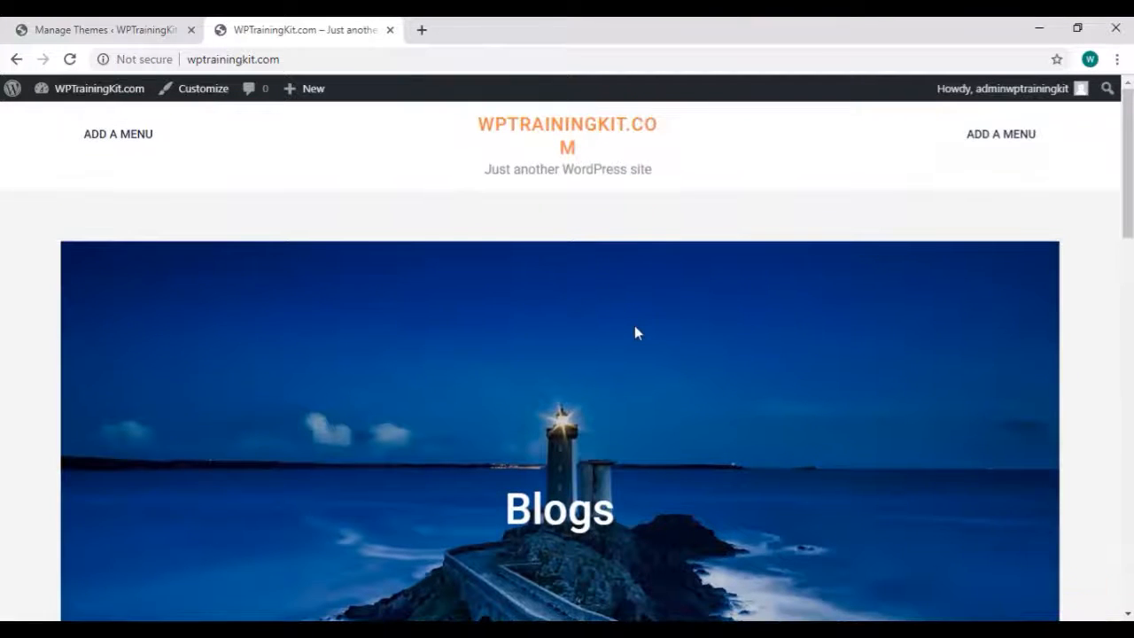